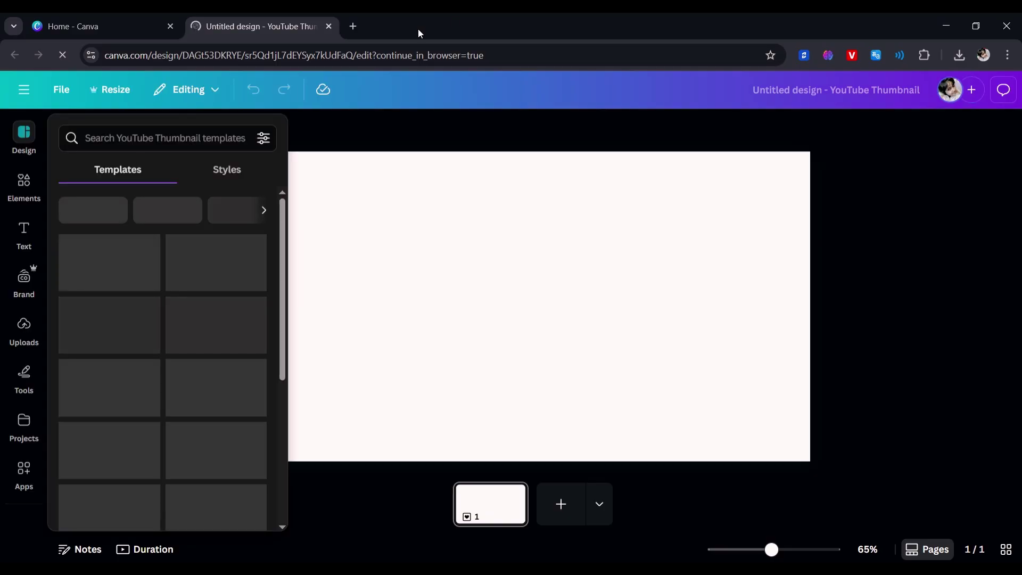
# Add the recently used mountain road photo to the thumbnail and enlarge it to fill the whole page.
pyautogui.click(34, 179)
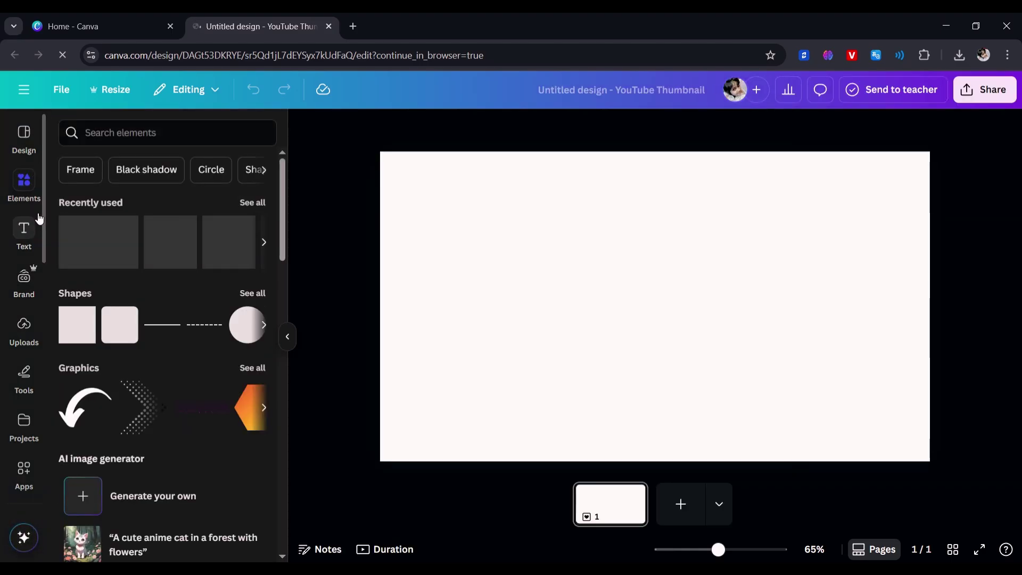
pyautogui.click(131, 227)
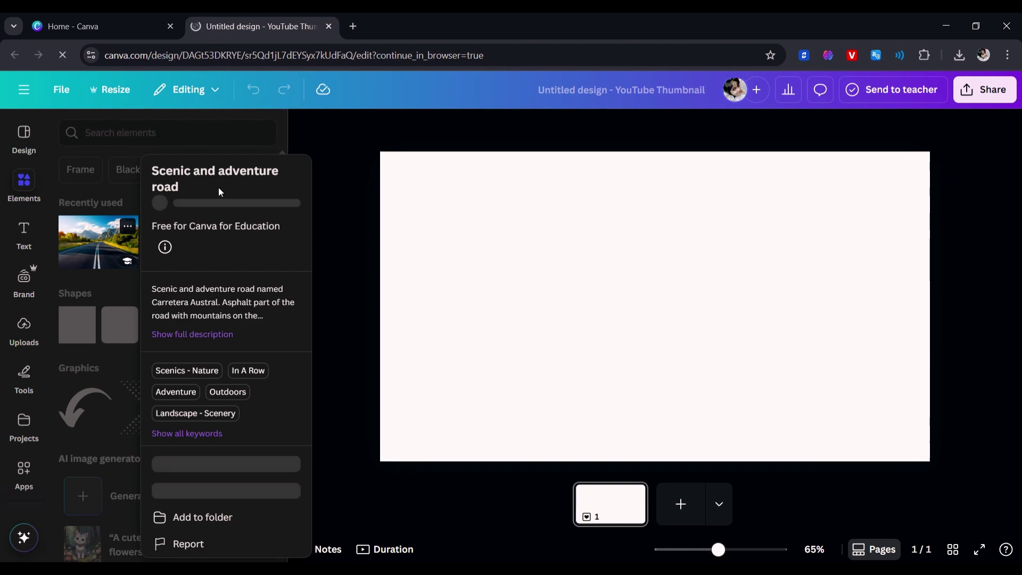
pyautogui.click(328, 190)
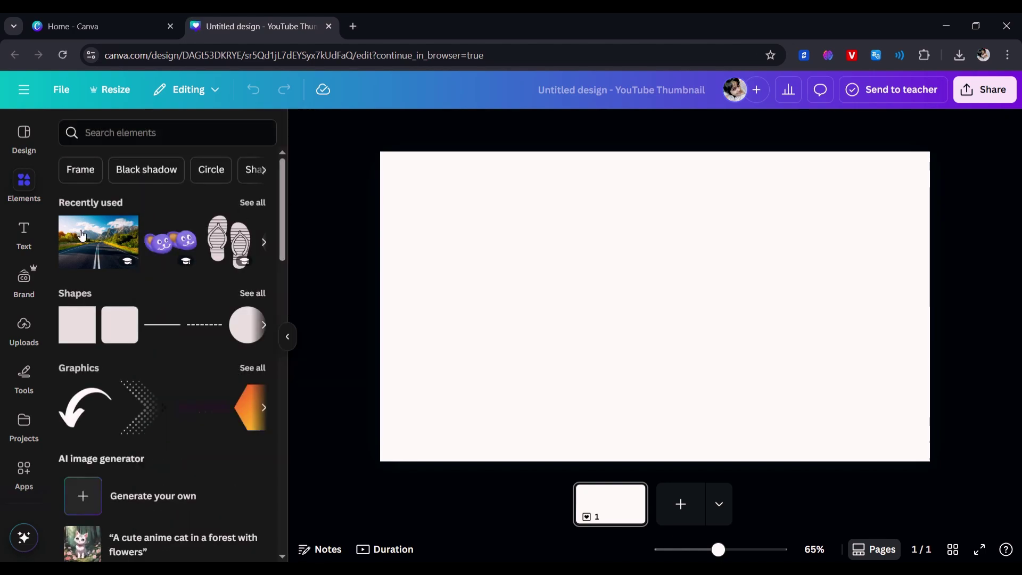
pyautogui.moveTo(79, 241); pyautogui.dragTo(466, 226)
pyautogui.moveTo(503, 270); pyautogui.dragTo(437, 223)
pyautogui.moveTo(754, 401); pyautogui.dragTo(958, 477)
pyautogui.click(971, 421)
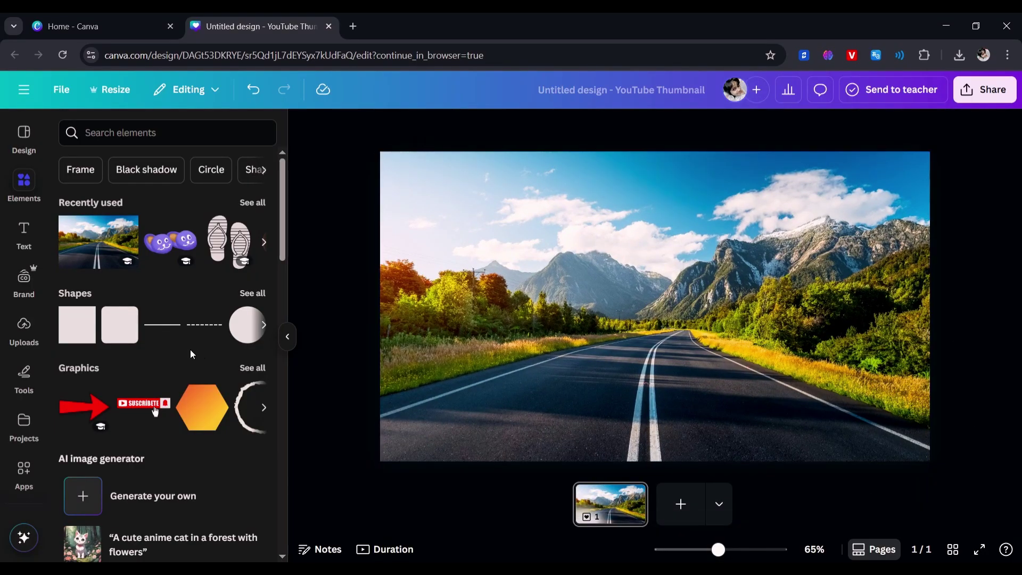
# Add a square shape and stretch it to cover the entire page over the road photo.
pyautogui.click(65, 339)
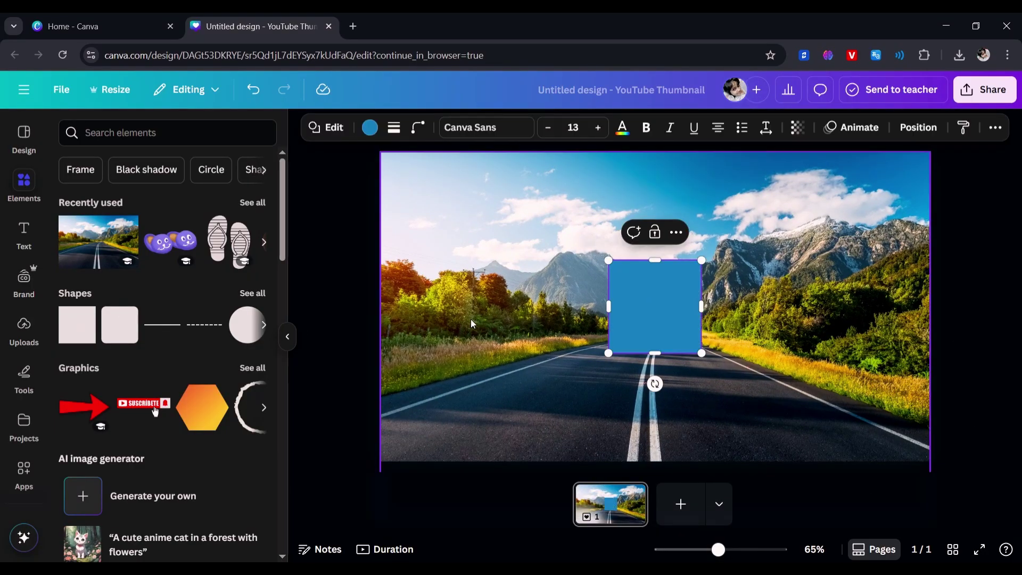
pyautogui.click(559, 310)
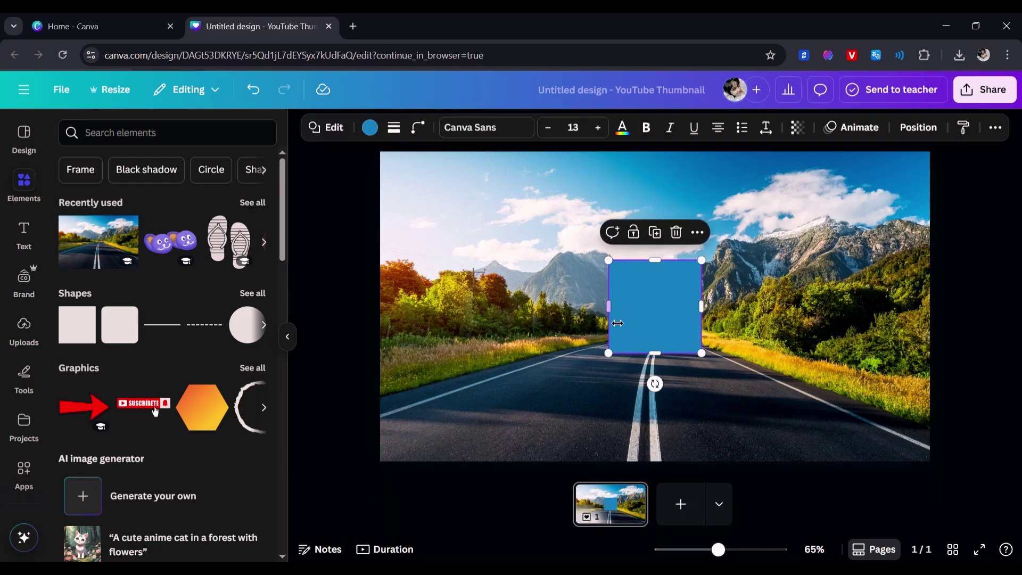
pyautogui.moveTo(634, 311); pyautogui.dragTo(411, 212)
pyautogui.moveTo(472, 199); pyautogui.dragTo(933, 217)
pyautogui.moveTo(665, 246); pyautogui.dragTo(690, 472)
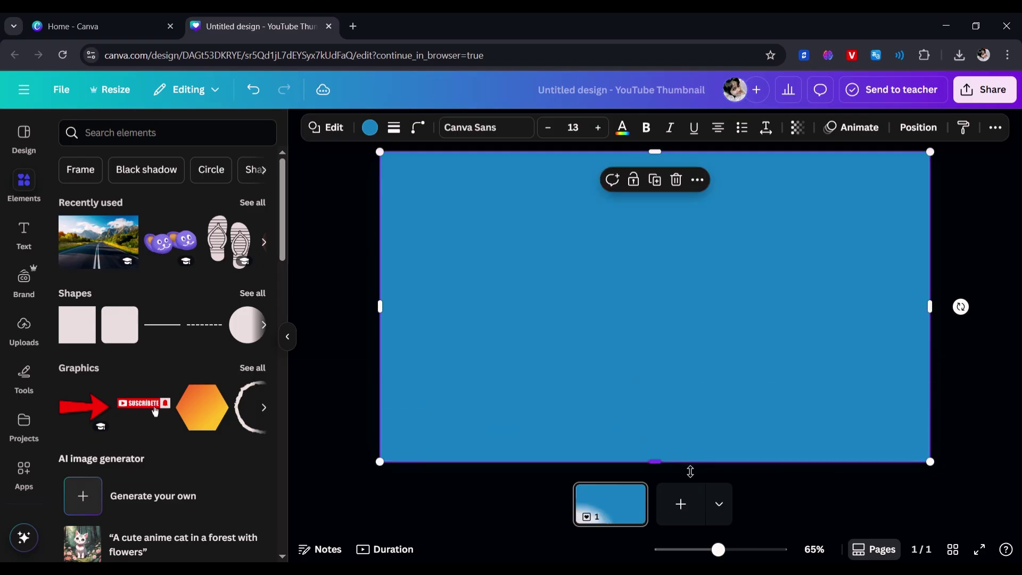
# Fill the page-sized rectangle with black from the document colors.
pyautogui.click(370, 127)
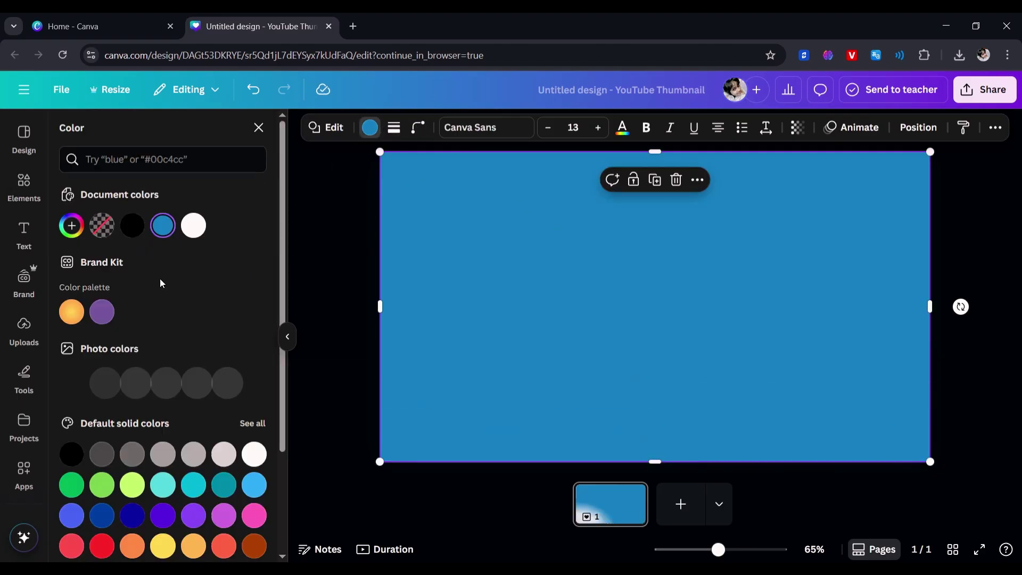
pyautogui.click(135, 235)
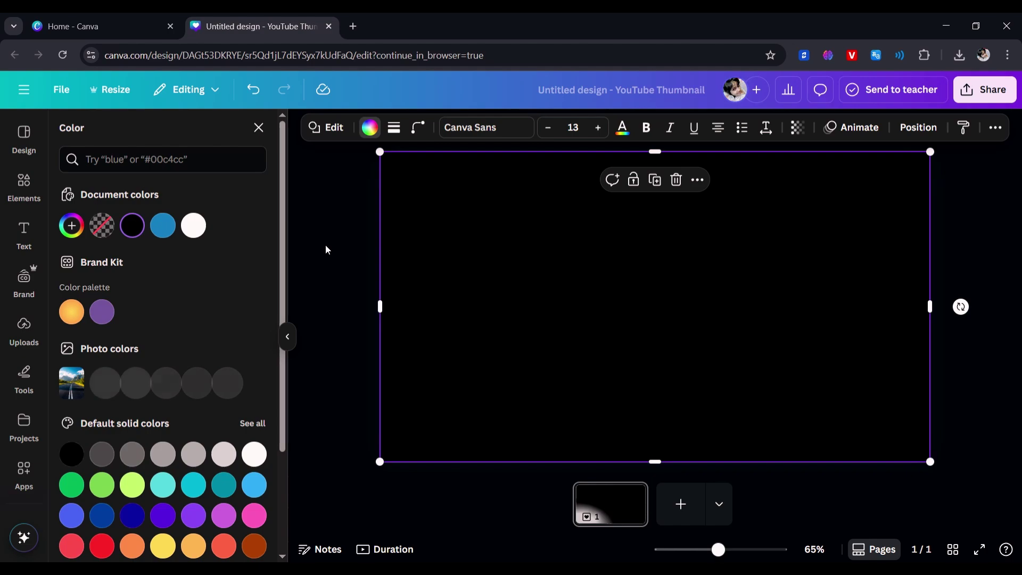
pyautogui.click(388, 242)
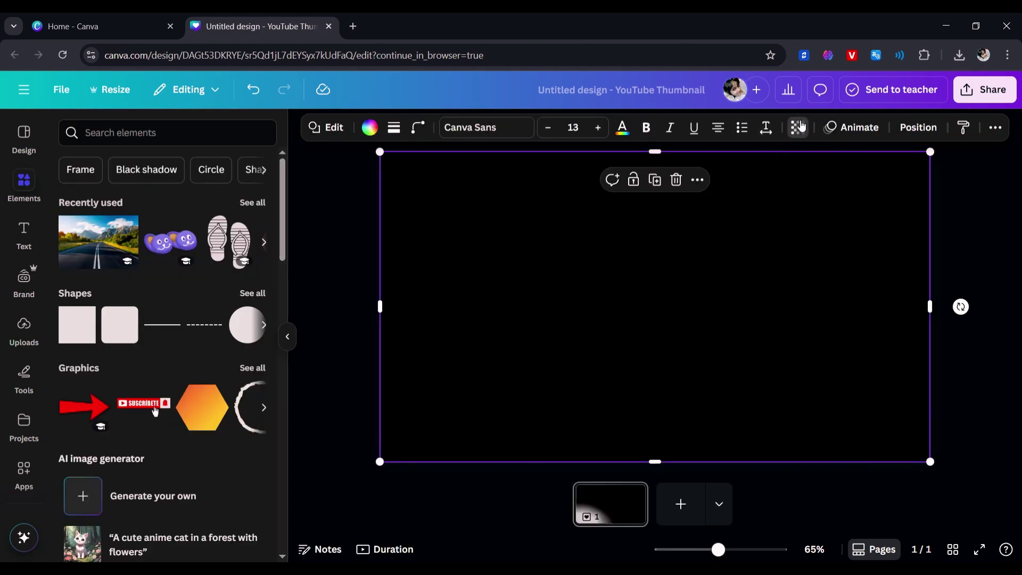
# Set the black overlay's transparency to about 72 to darken the road photo beneath it.
pyautogui.click(797, 128)
pyautogui.moveTo(826, 182); pyautogui.dragTo(810, 184)
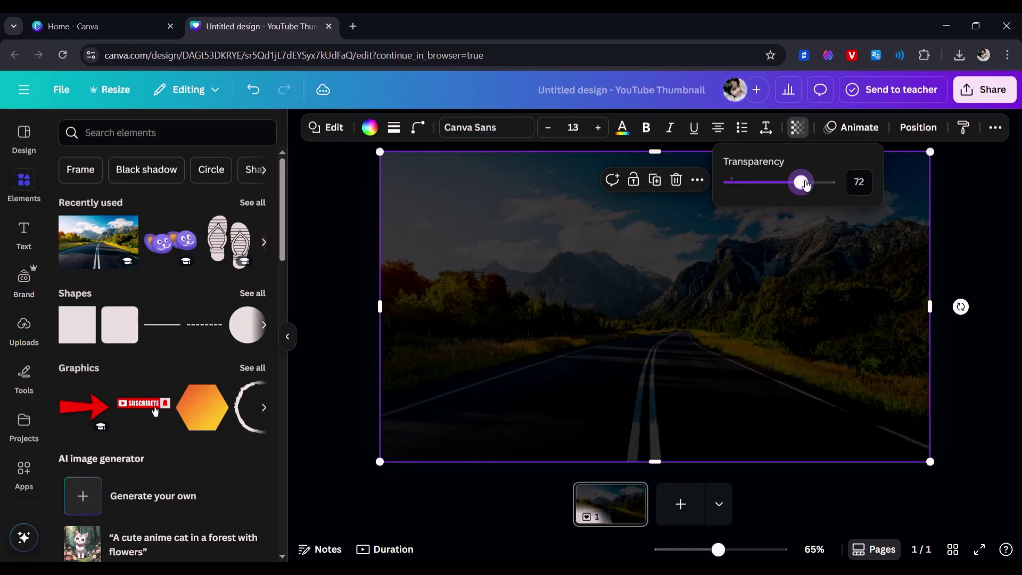
pyautogui.moveTo(805, 184); pyautogui.dragTo(802, 185)
pyautogui.click(365, 299)
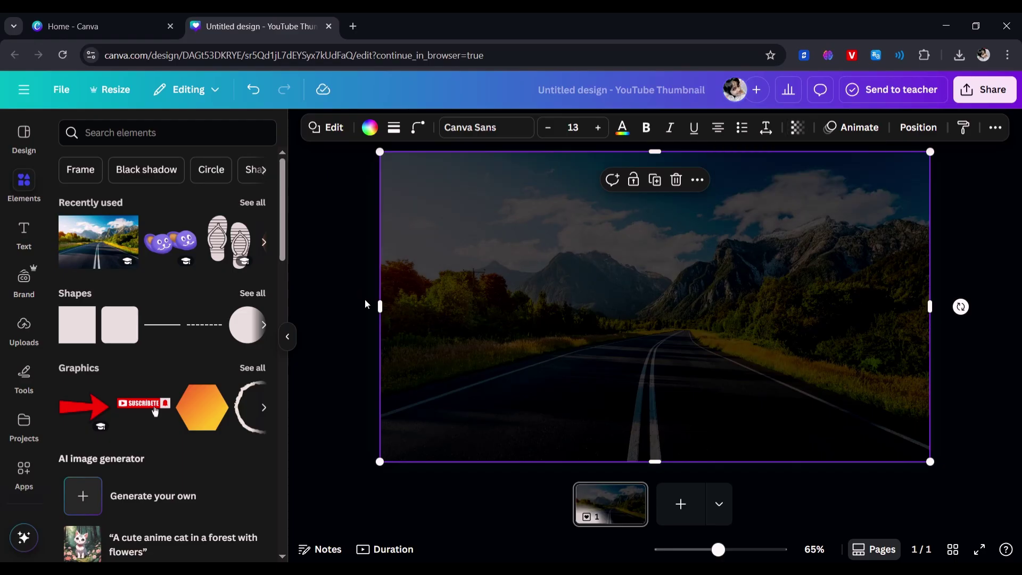
pyautogui.click(324, 365)
# Find the TypeCraft app among the Canva apps and open it.
pyautogui.click(25, 479)
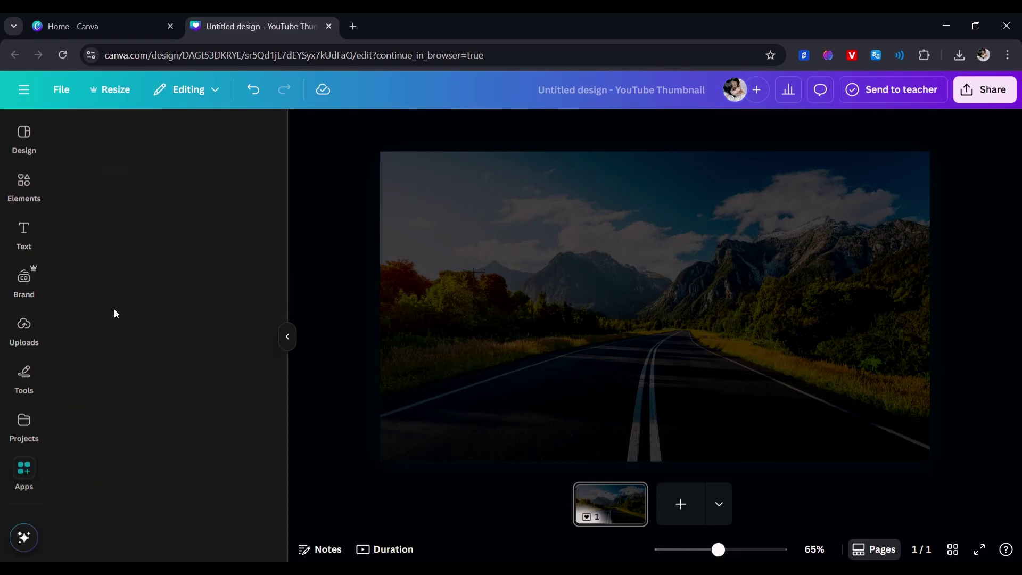
pyautogui.write('TYPE')
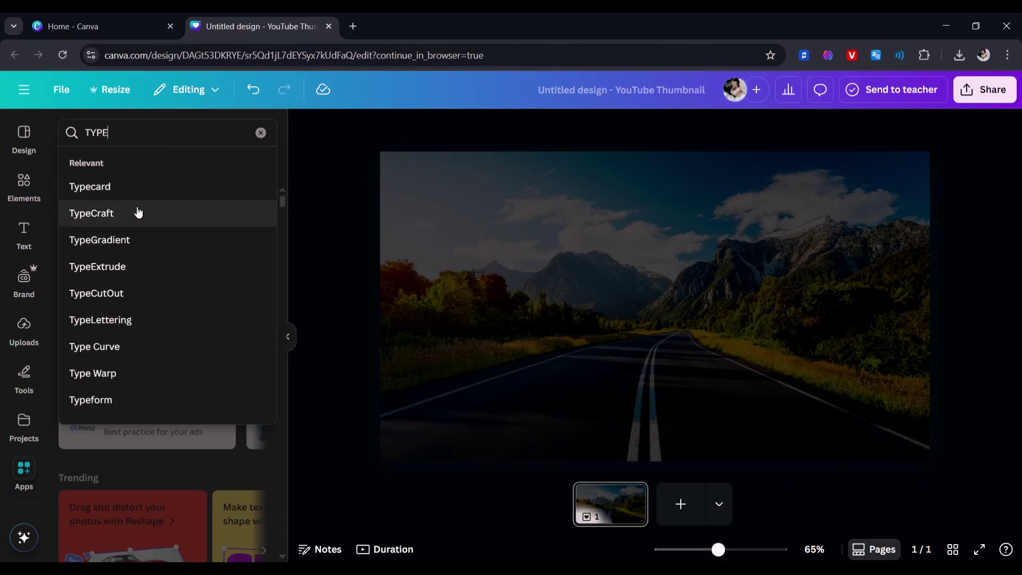
pyautogui.click(136, 211)
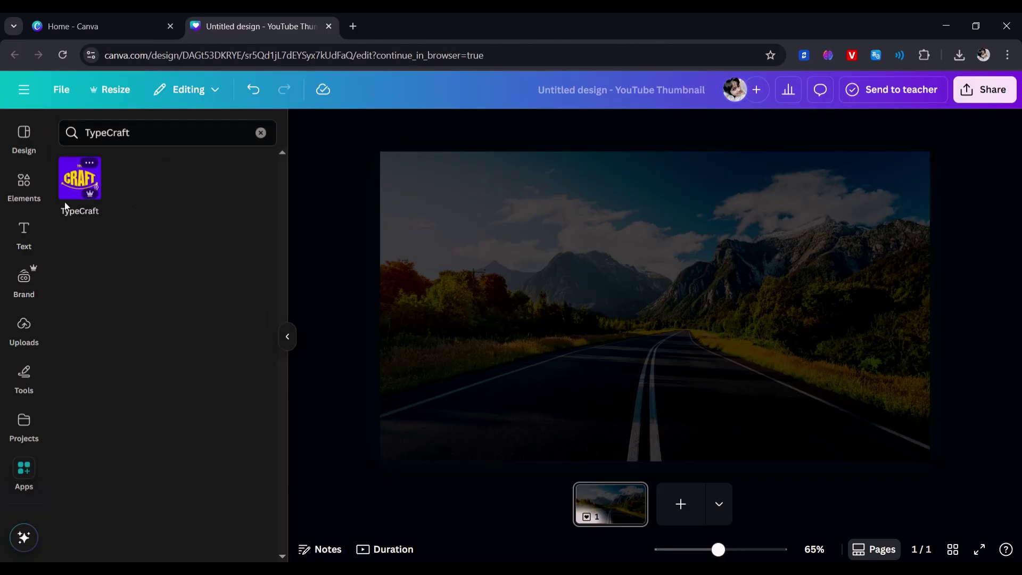
pyautogui.click(80, 181)
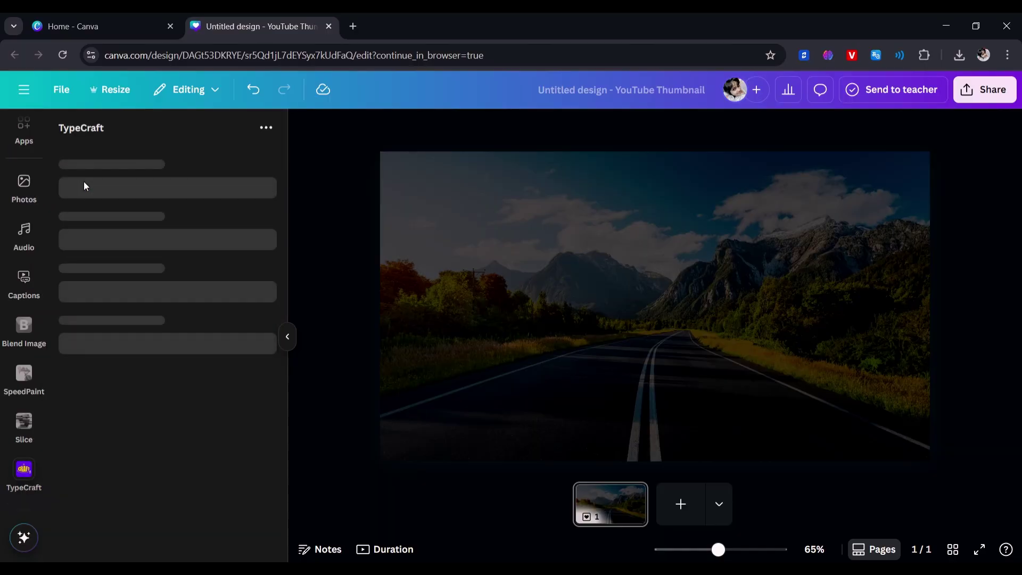
# Replace the TypeCraft text with ROAD and set its font to Forsythe Bold 123.
pyautogui.tripleClick(80, 181)
pyautogui.press('BackSpace')
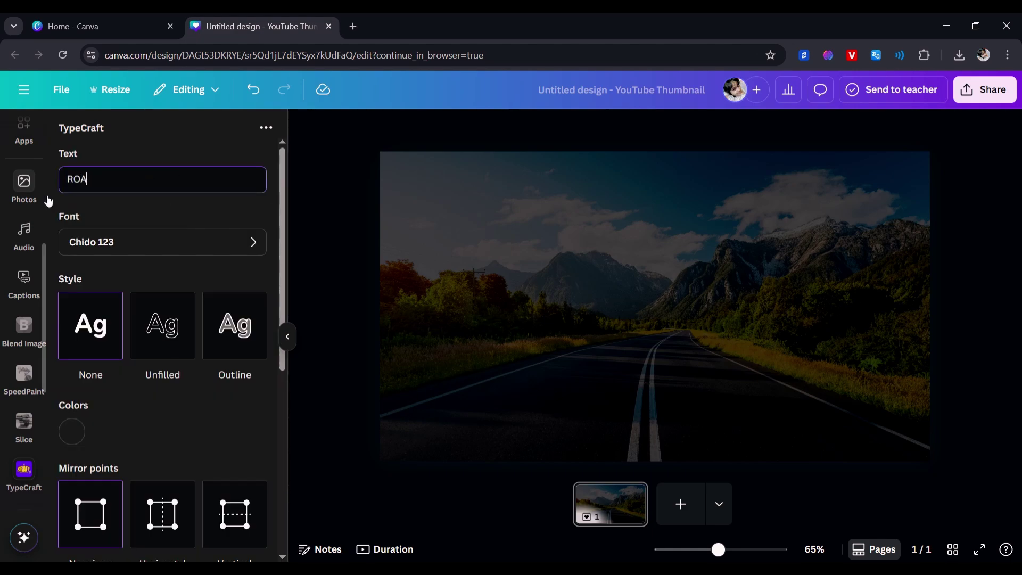
pyautogui.click(120, 235)
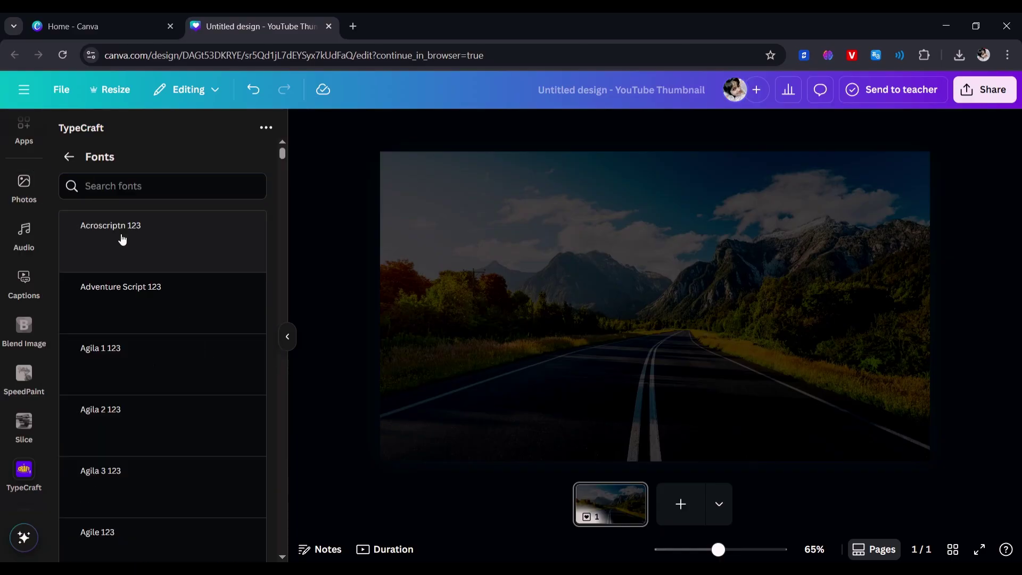
pyautogui.write('F')
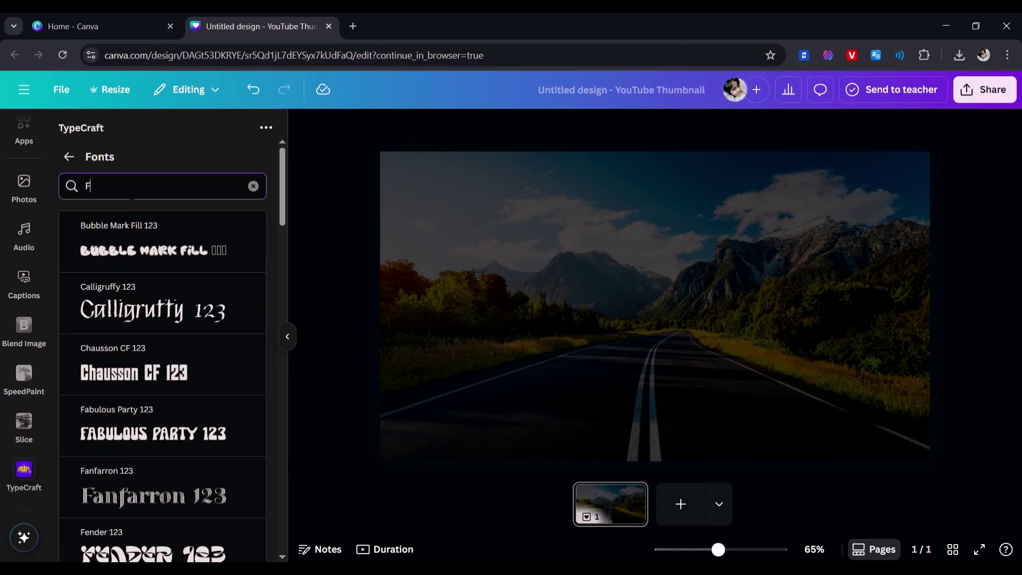
pyautogui.write('OR')
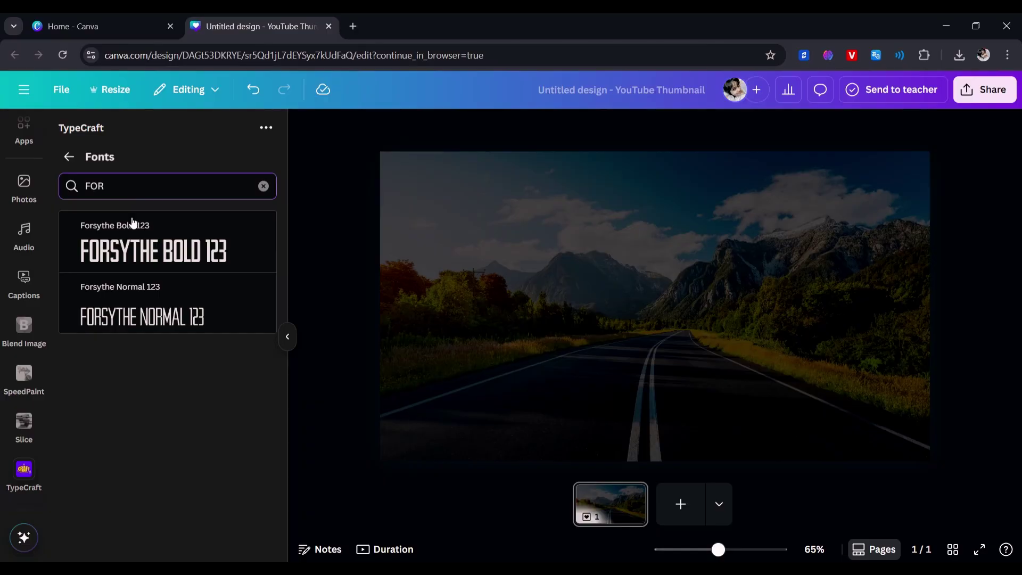
pyautogui.click(133, 224)
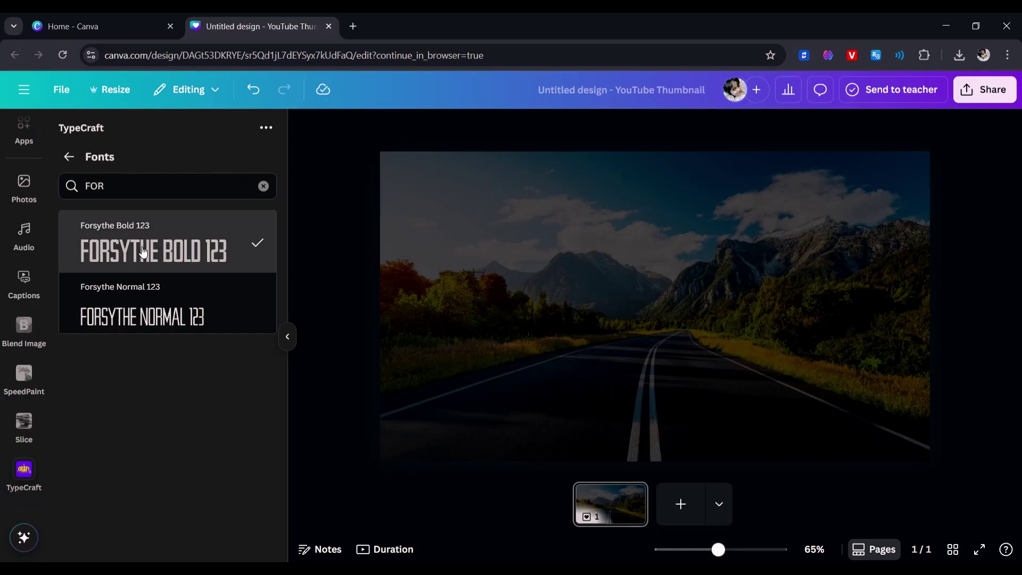
pyautogui.click(65, 157)
# Set the TypeCraft text color to white, #FFFFFF.
pyautogui.scroll(-2, 107, 330)
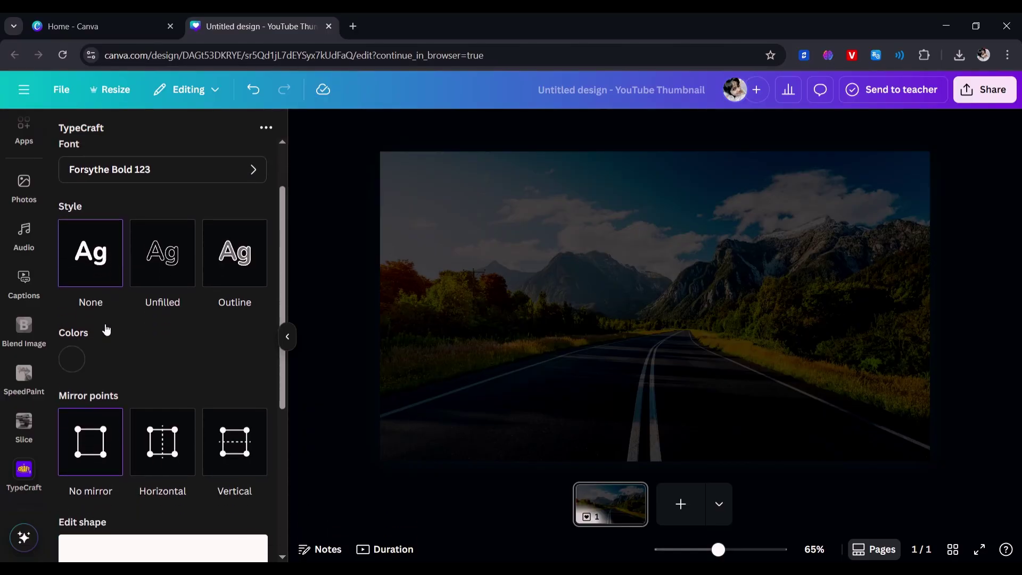
pyautogui.click(73, 356)
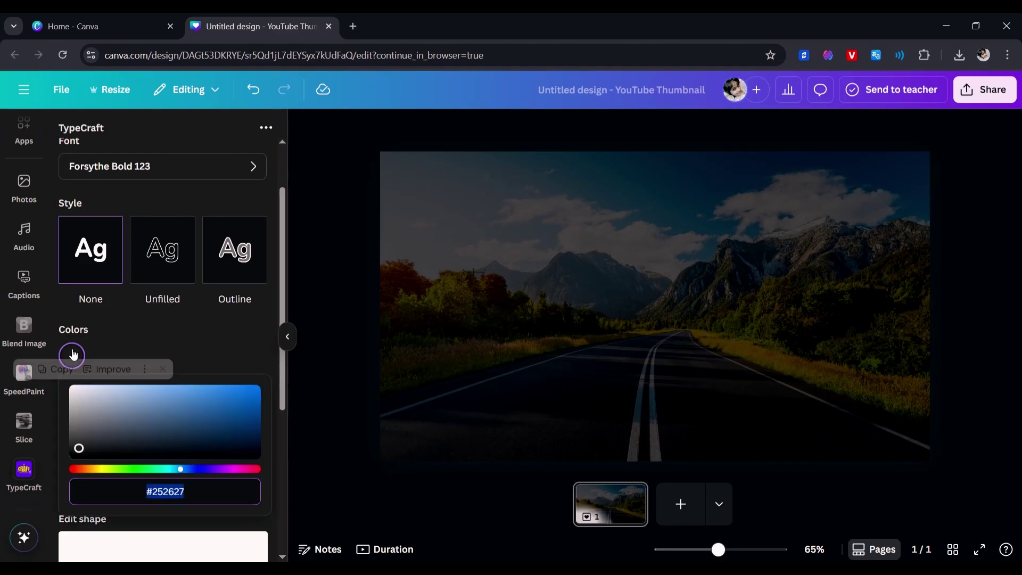
pyautogui.moveTo(83, 445); pyautogui.dragTo(70, 388)
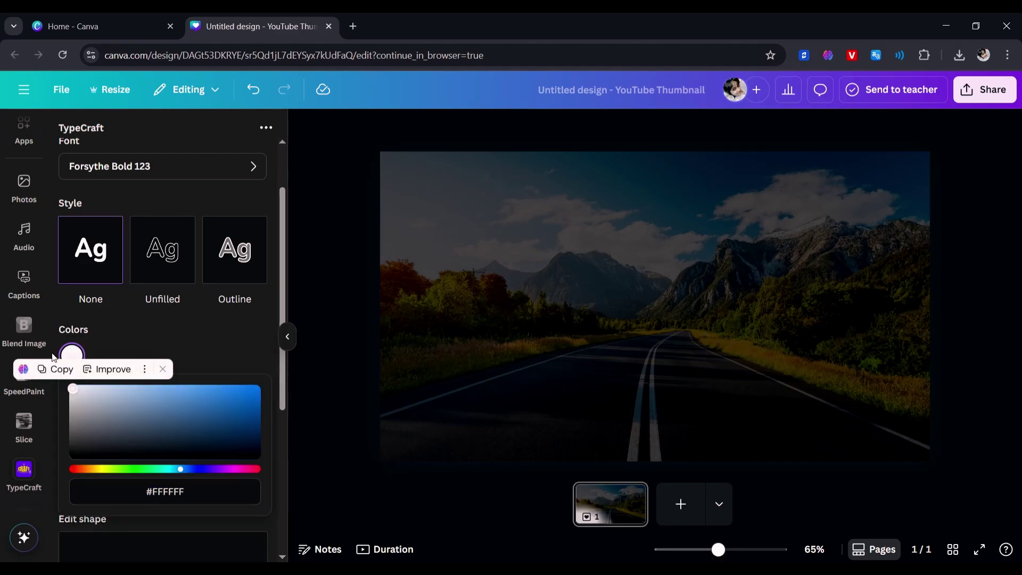
pyautogui.click(151, 350)
# Reset the ROAD text's shape to its default proportions and add the element to the design.
pyautogui.scroll(-5, 151, 349)
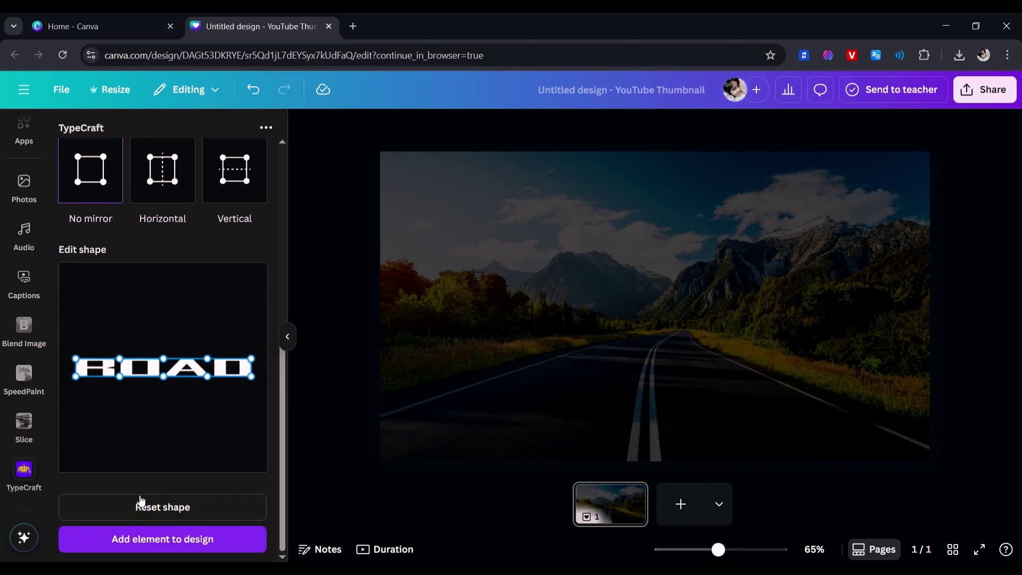
pyautogui.click(137, 504)
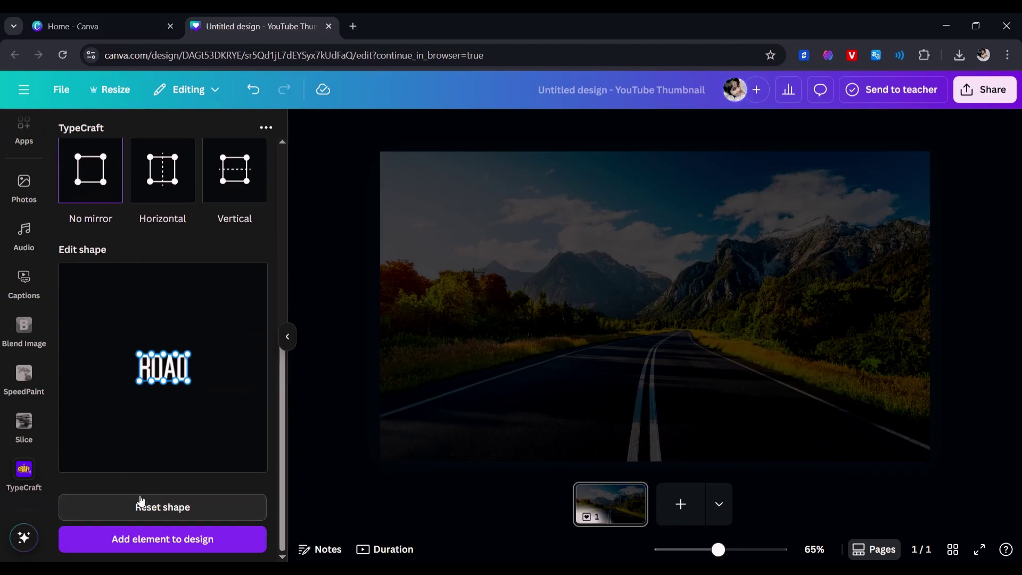
pyautogui.click(143, 539)
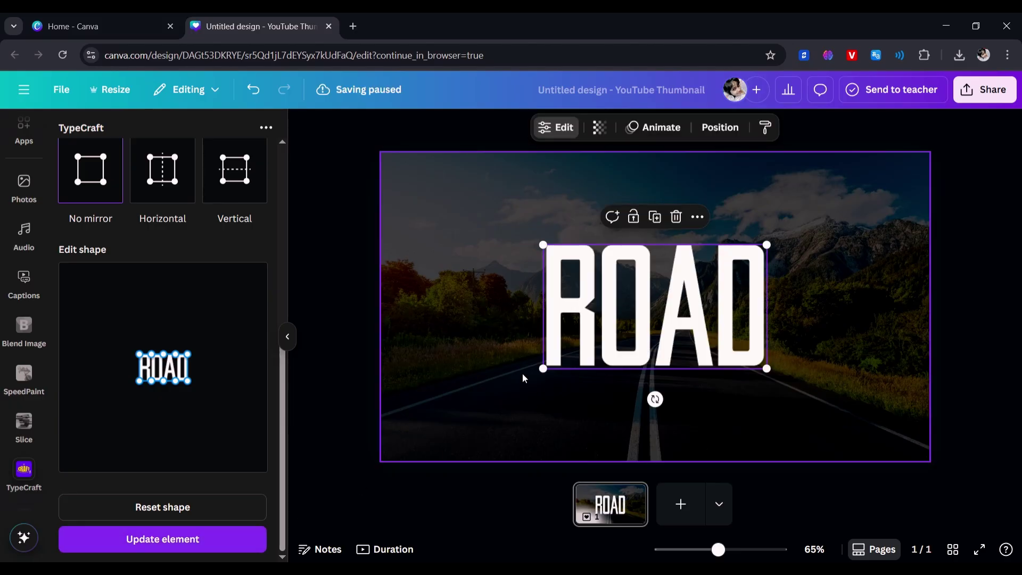
# Shift the ROAD text slightly up and left, then duplicate it and place the copy below, overlapping the original's lower left part.
pyautogui.moveTo(549, 376); pyautogui.dragTo(543, 368)
pyautogui.moveTo(619, 321); pyautogui.dragTo(595, 312)
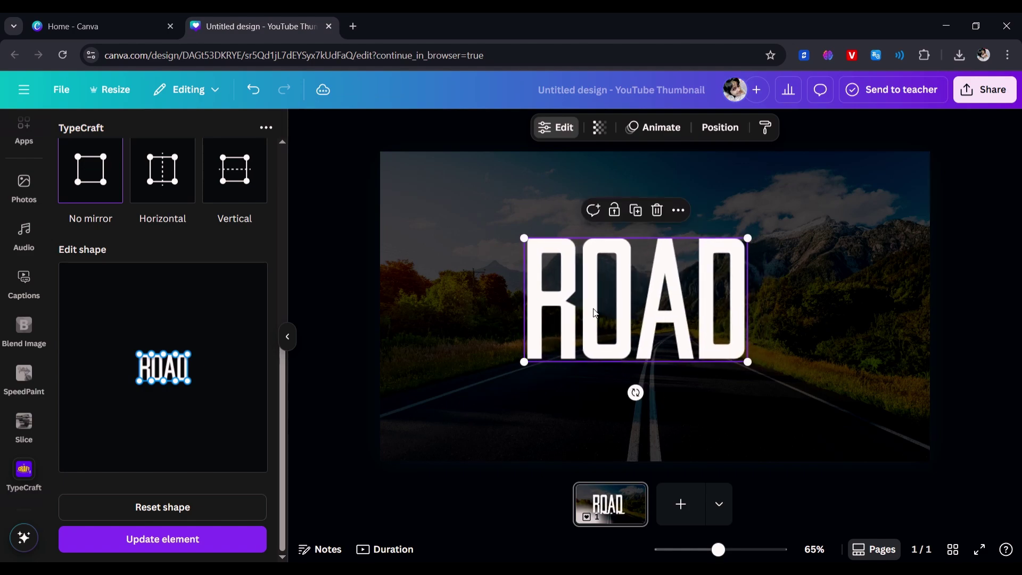
pyautogui.click(636, 209)
pyautogui.moveTo(625, 285); pyautogui.dragTo(516, 364)
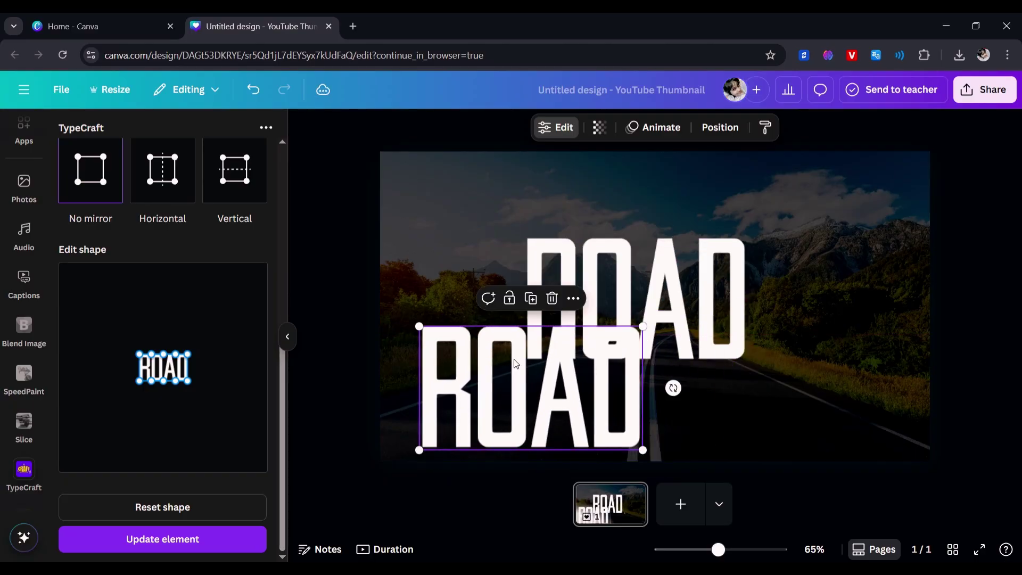
# With horizontal mirroring on, pull the ROAD copy's upper corner points outward and slightly down to widen its top edge.
pyautogui.click(163, 187)
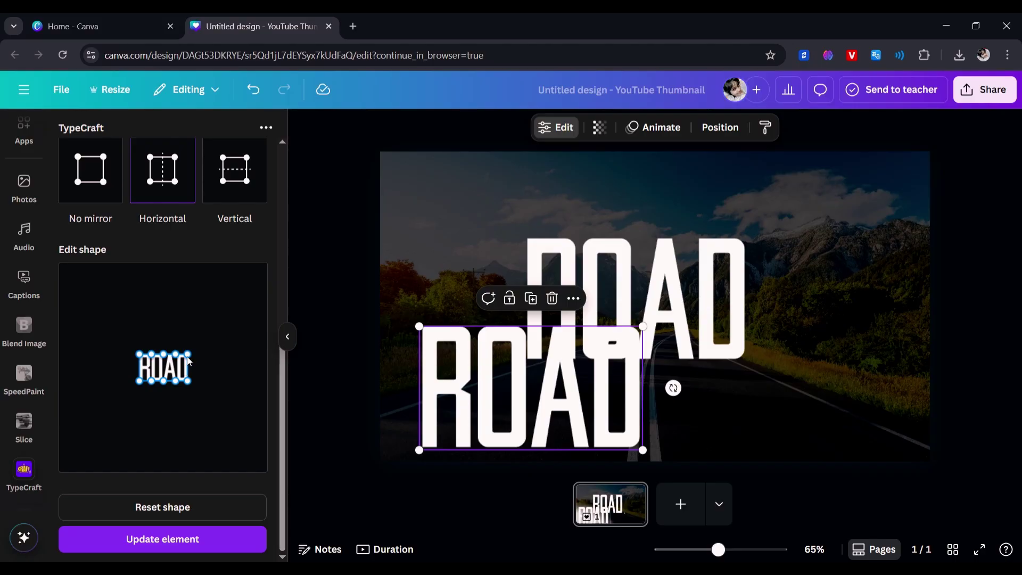
pyautogui.moveTo(188, 358); pyautogui.dragTo(225, 366)
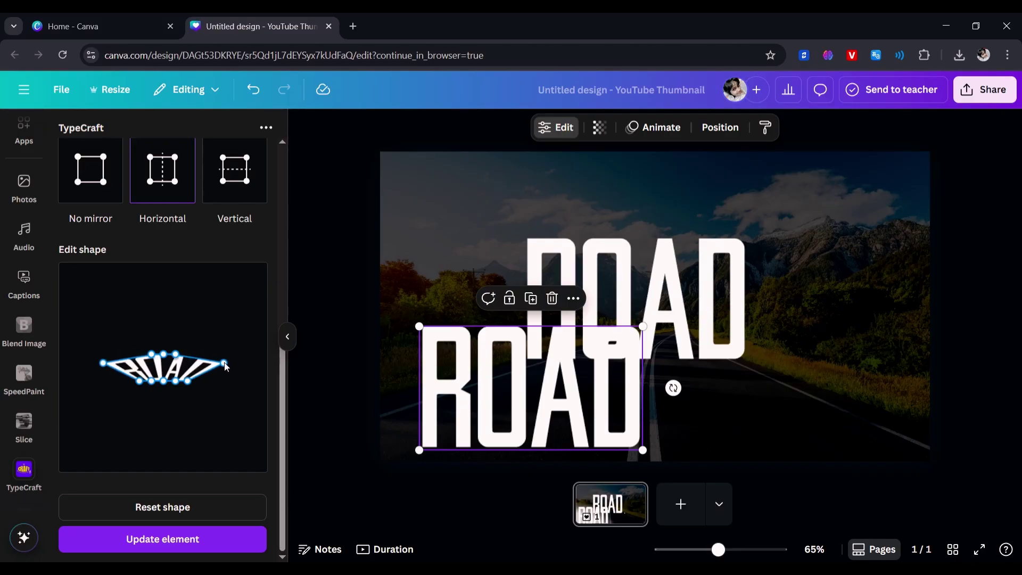
pyautogui.moveTo(225, 366); pyautogui.dragTo(226, 368)
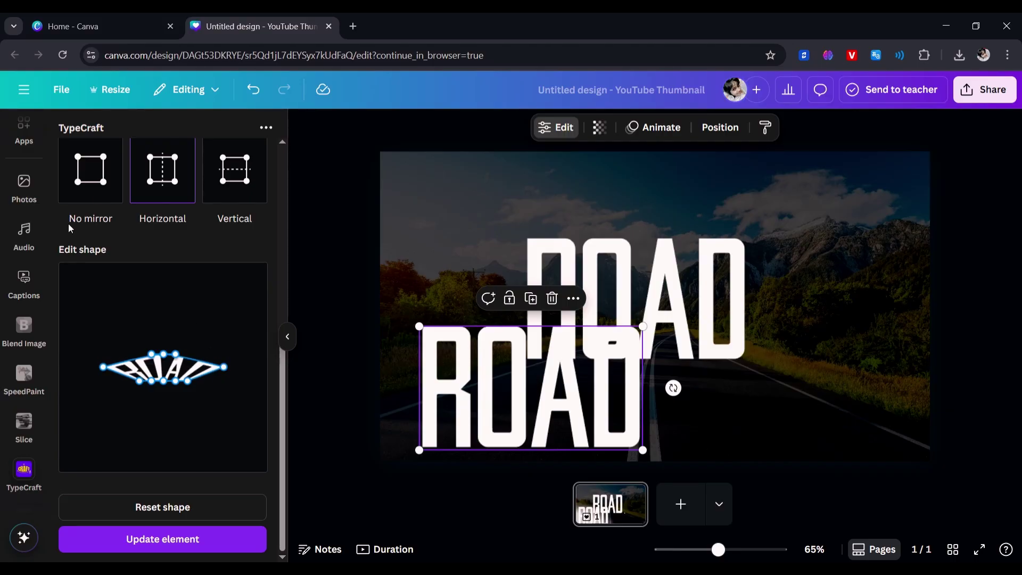
# Turn mirroring off, pull the ROAD copy's upper middle points down to flatten the top edge, and update the element.
pyautogui.click(83, 195)
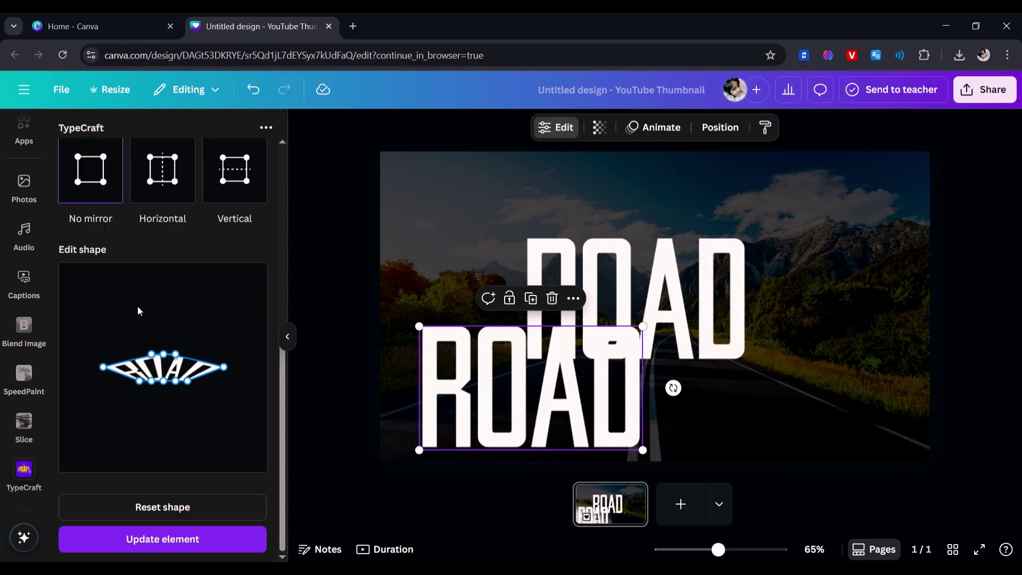
pyautogui.moveTo(164, 357); pyautogui.dragTo(164, 371)
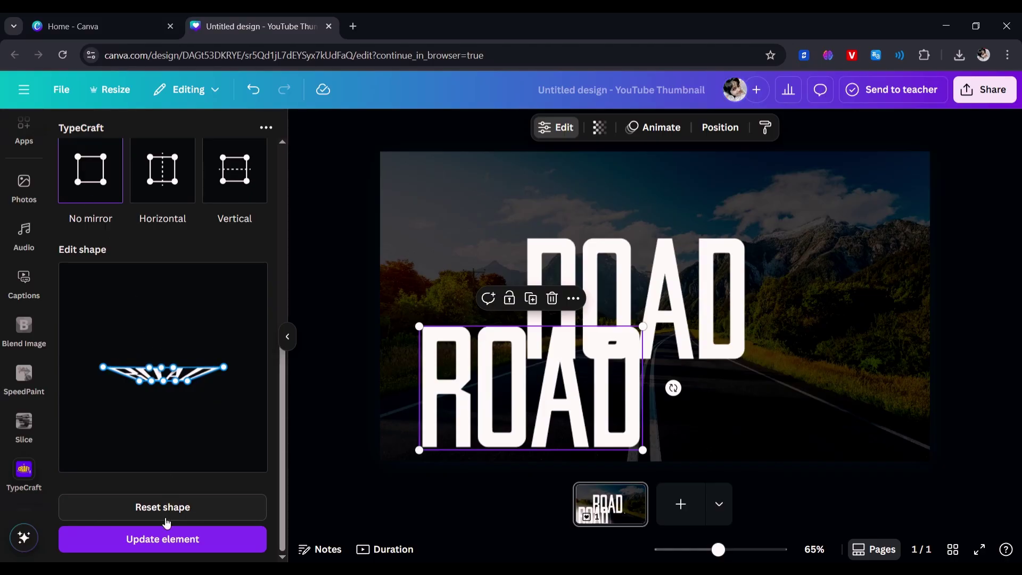
pyautogui.click(169, 551)
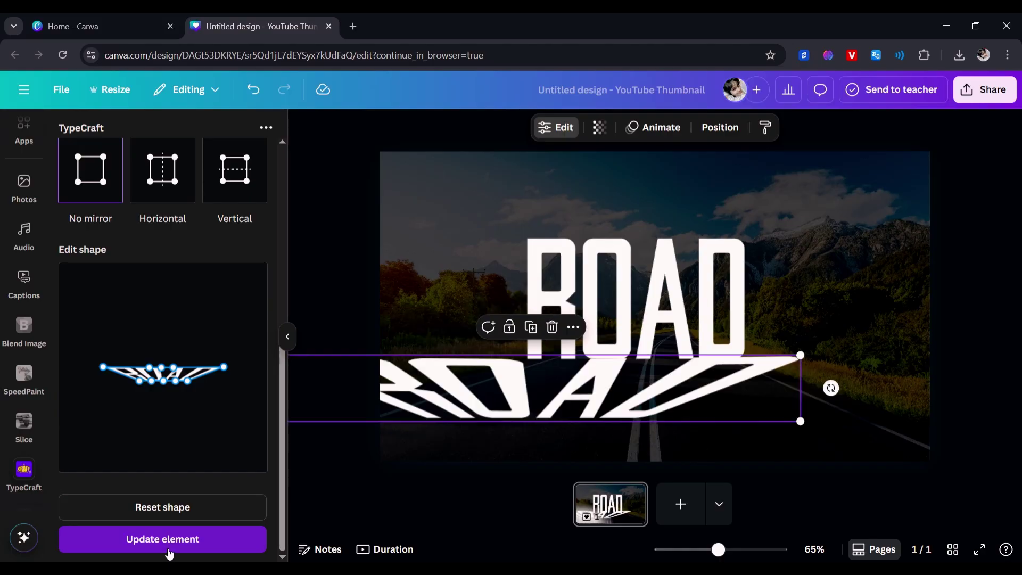
# Add a second page, move a duplicate of the distorted ROAD copy onto it, and scale it down to fit within the page.
pyautogui.click(680, 504)
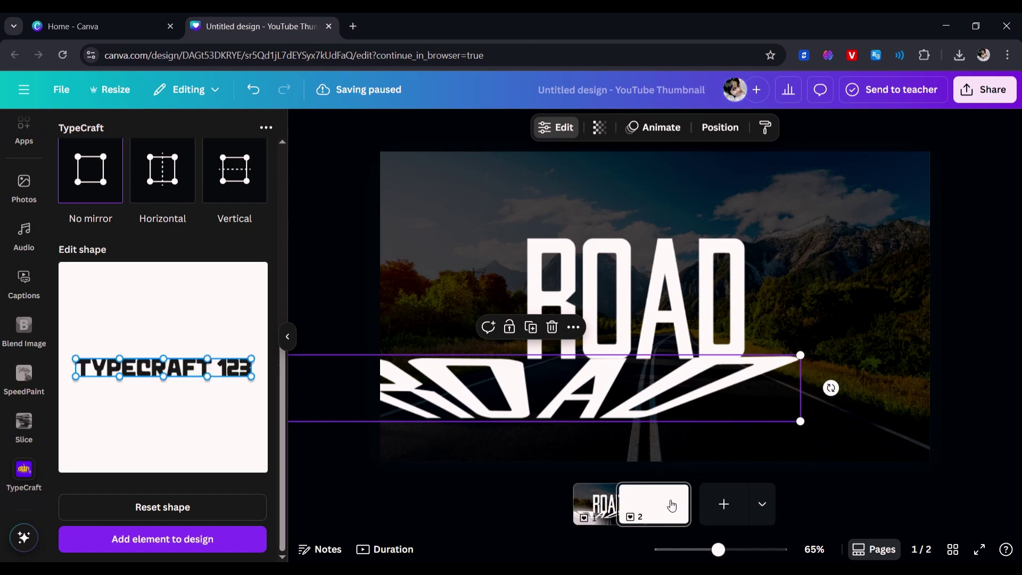
pyautogui.click(571, 513)
pyautogui.click(577, 398)
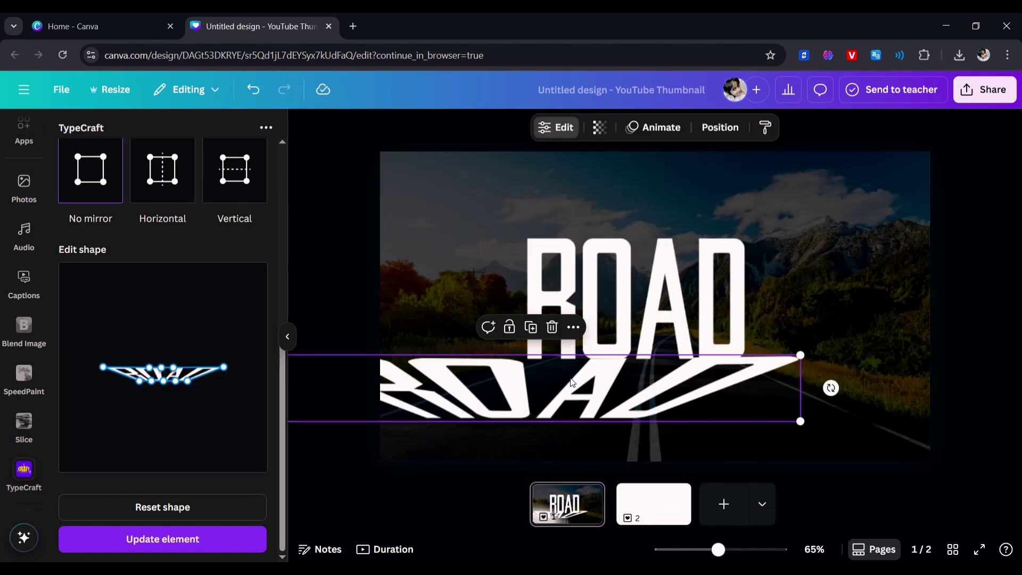
pyautogui.click(533, 330)
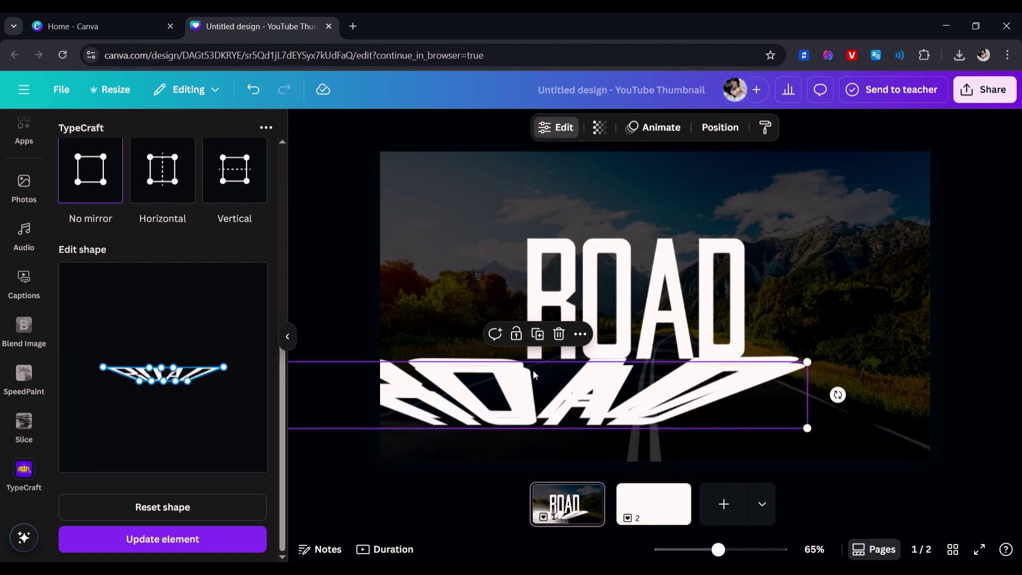
pyautogui.hotkey('ctrl', 'x')
pyautogui.click(646, 500)
pyautogui.hotkey('ctrl', 'v')
pyautogui.moveTo(621, 426); pyautogui.dragTo(746, 369)
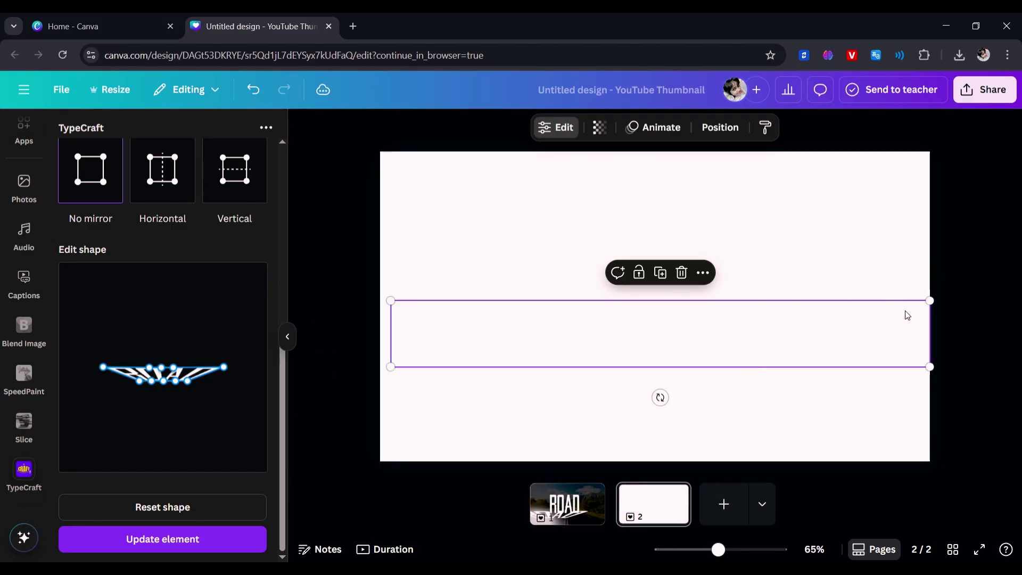
pyautogui.moveTo(929, 301); pyautogui.dragTo(889, 303)
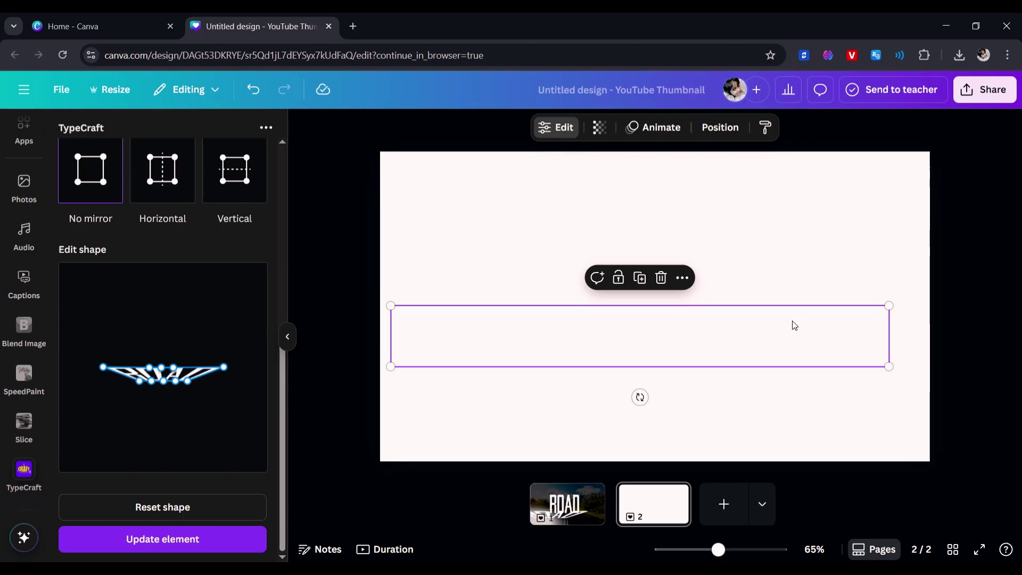
# Download only page 2 as a PNG with a transparent background.
pyautogui.click(984, 89)
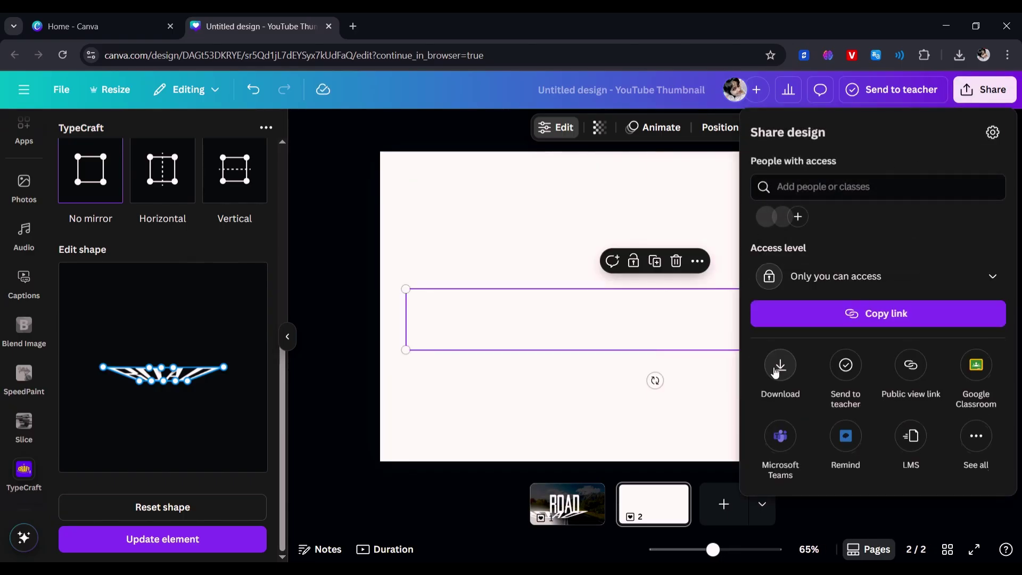
pyautogui.click(781, 365)
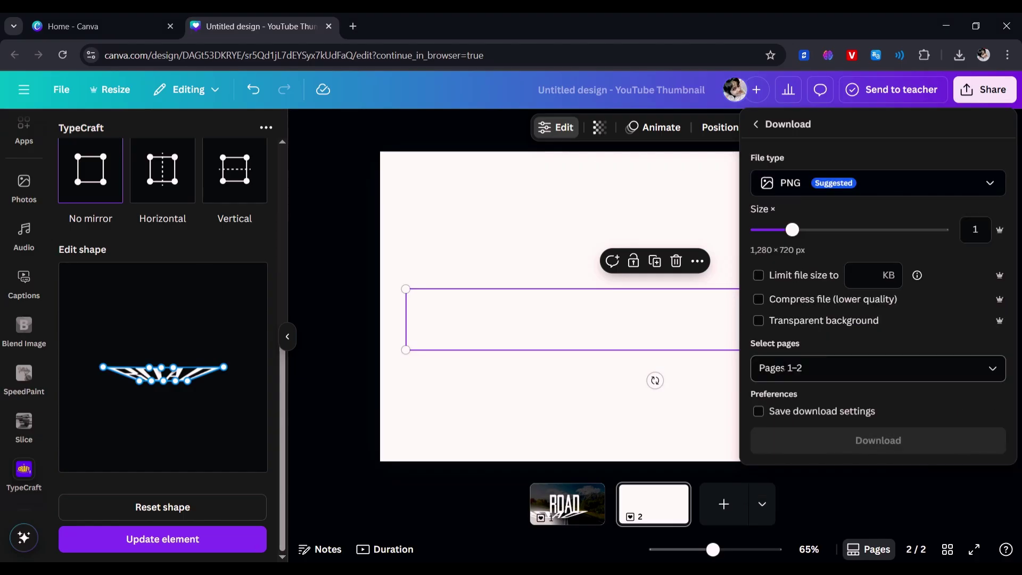
pyautogui.click(758, 321)
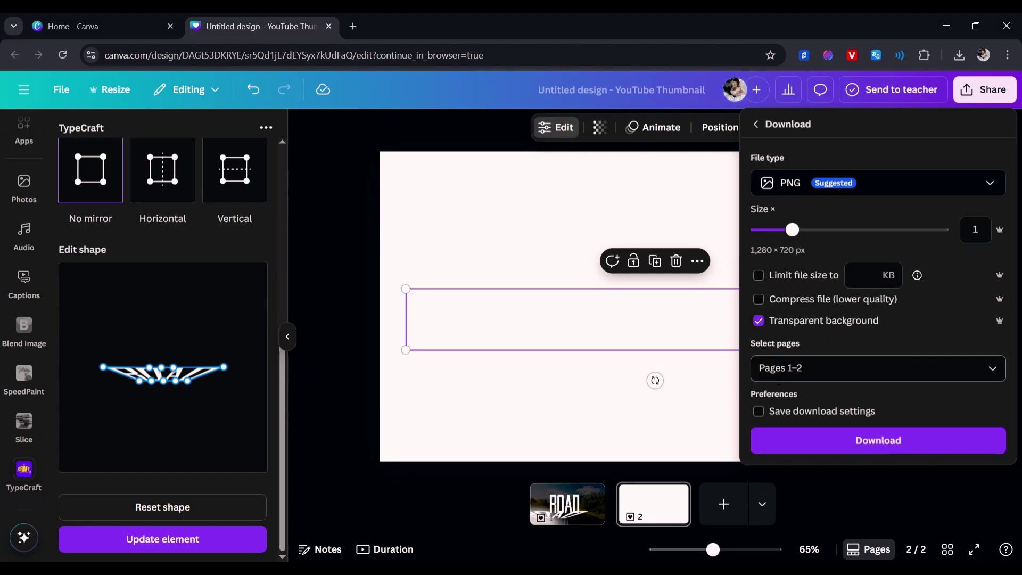
pyautogui.click(766, 367)
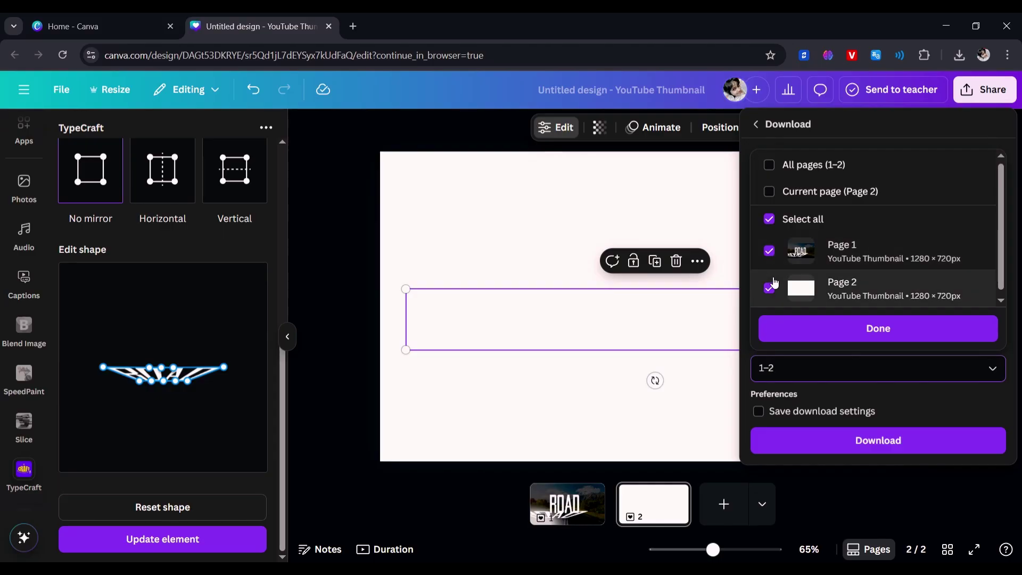
pyautogui.click(770, 251)
pyautogui.click(785, 322)
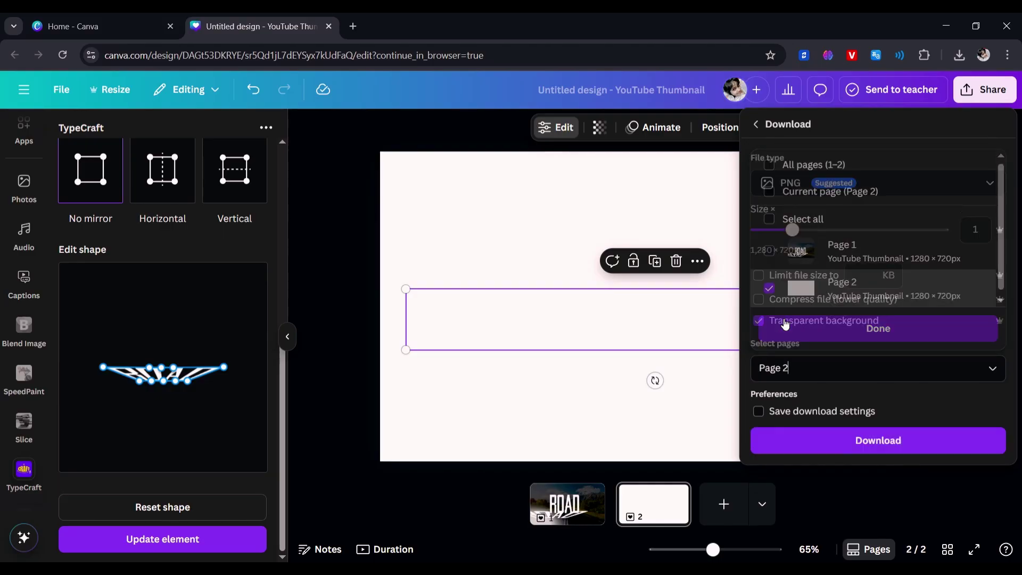
pyautogui.click(790, 449)
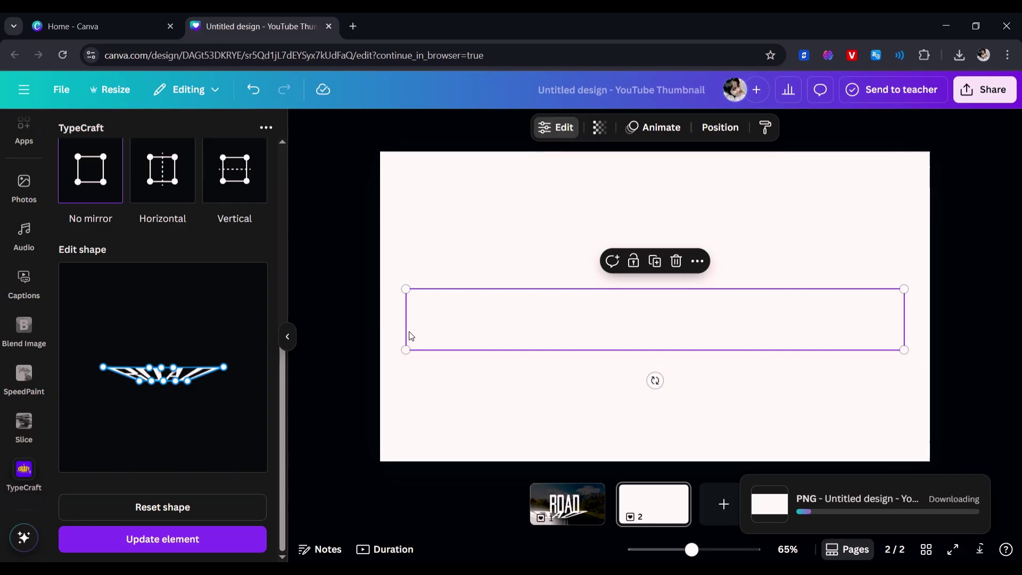
# Upload the downloaded transparent ROAD image to the design's uploads.
pyautogui.scroll(4, 24, 264)
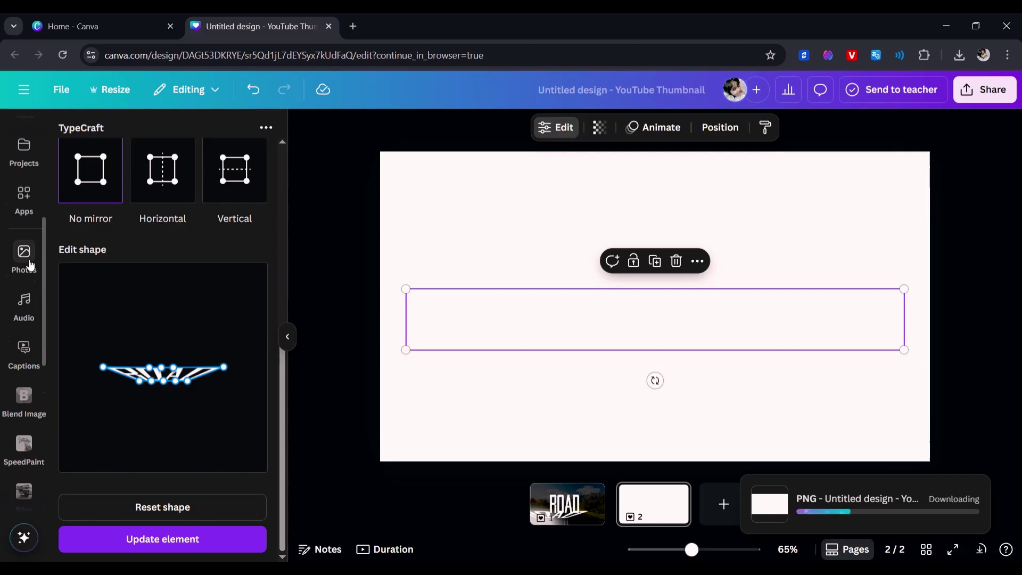
pyautogui.click(22, 175)
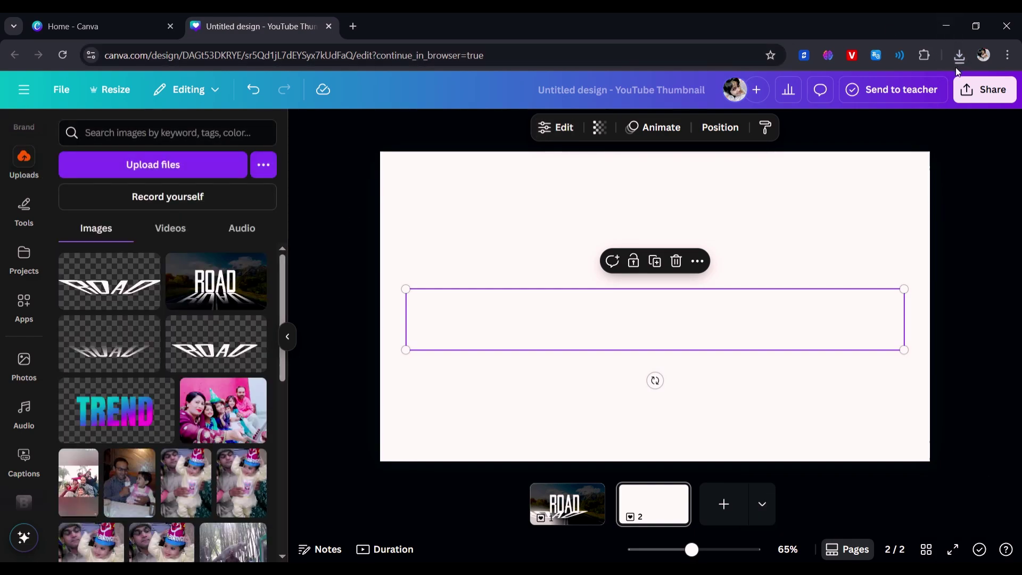
pyautogui.moveTo(829, 113); pyautogui.dragTo(154, 271)
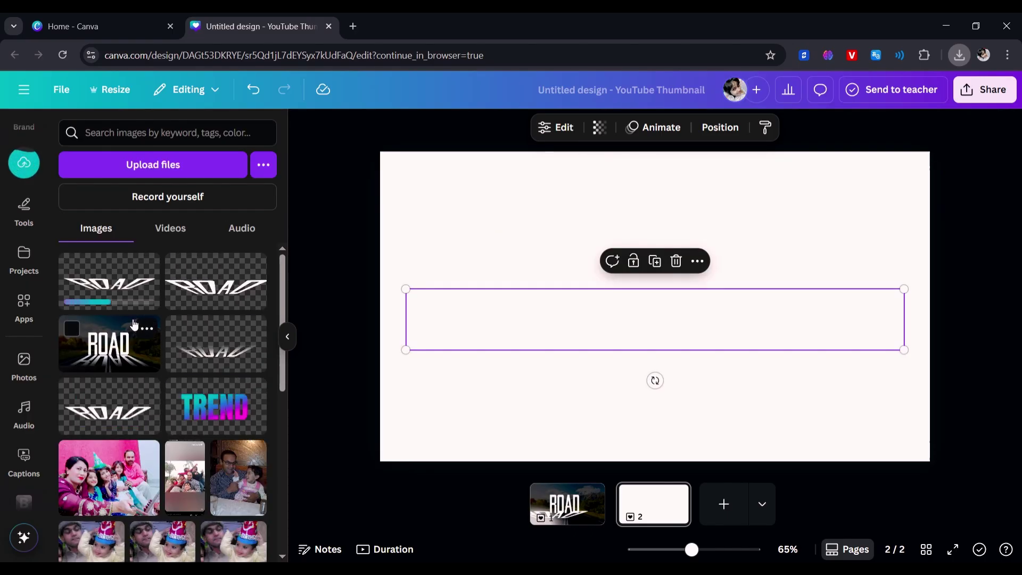
# Replace the distorted TypeCraft copy on page 1 with the uploaded ROAD image, placed just below the upright ROAD text.
pyautogui.click(568, 504)
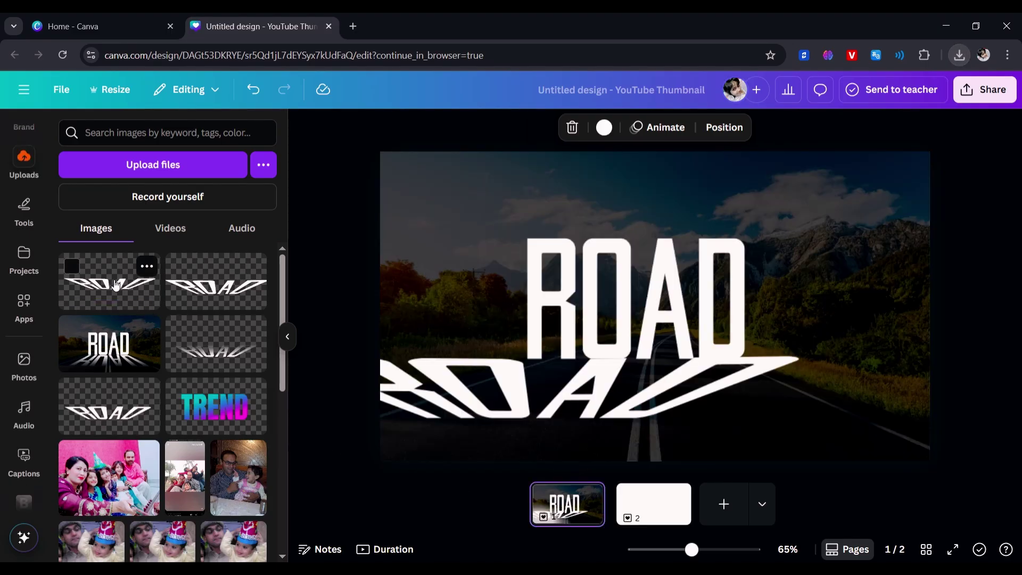
pyautogui.moveTo(116, 284); pyautogui.dragTo(546, 256)
pyautogui.click(441, 414)
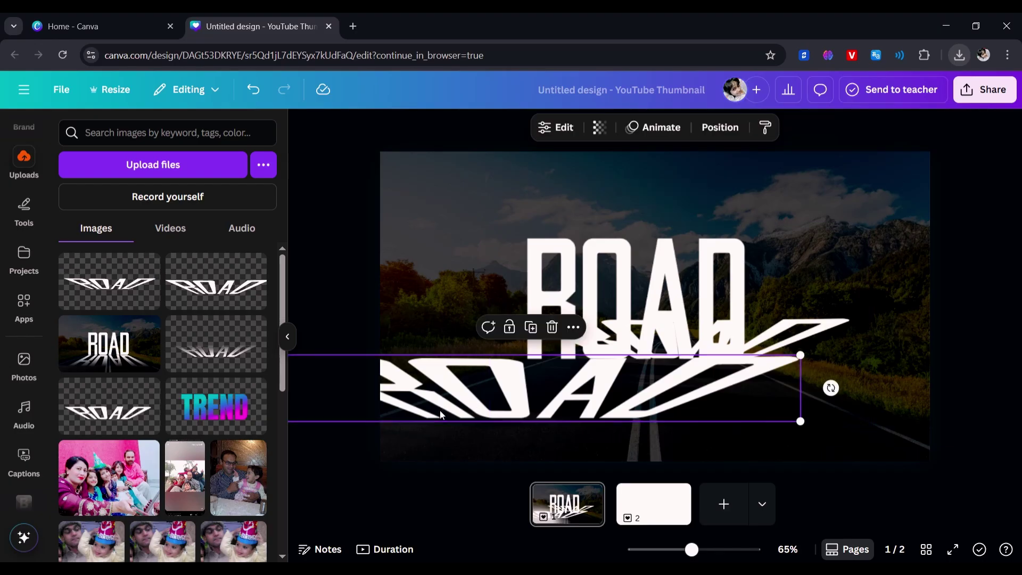
pyautogui.press('Delete')
pyautogui.moveTo(807, 330); pyautogui.dragTo(751, 391)
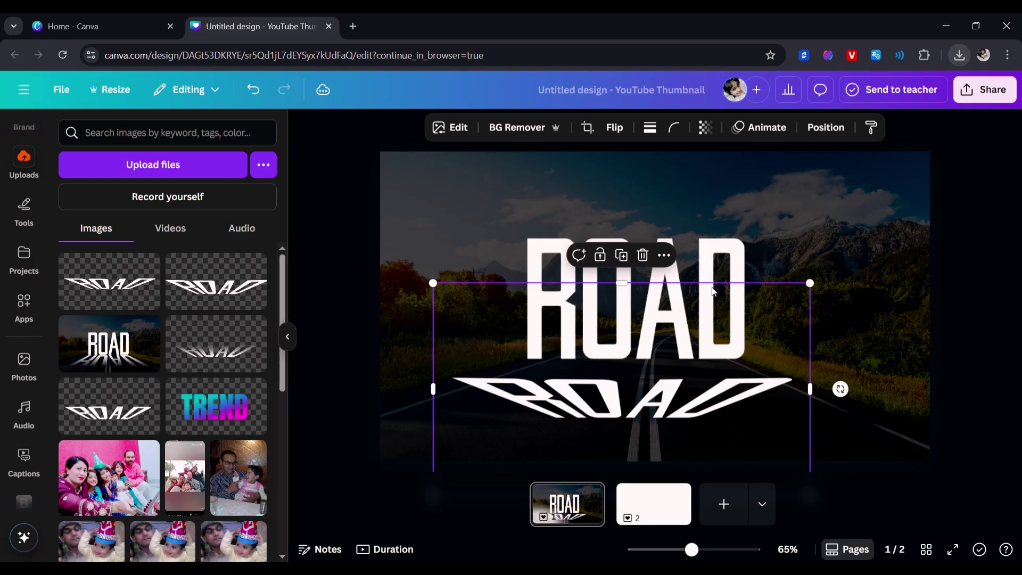
# Flip the distorted ROAD image vertically and enlarge it so its narrow edge meets the base of the upright ROAD text.
pyautogui.click(614, 127)
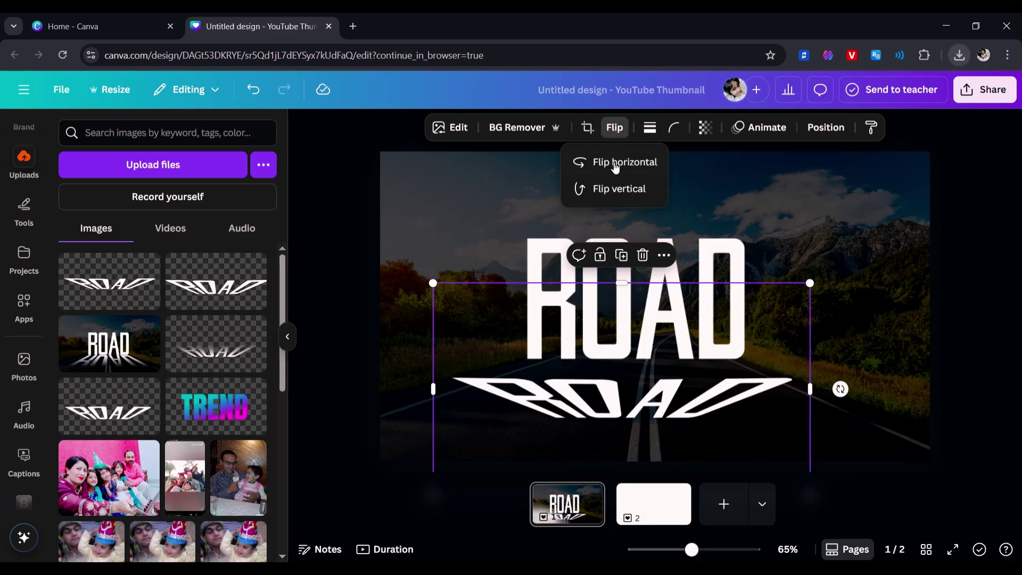
pyautogui.click(607, 190)
pyautogui.moveTo(626, 313); pyautogui.dragTo(611, 314)
pyautogui.moveTo(789, 286); pyautogui.dragTo(900, 224)
pyautogui.moveTo(757, 392); pyautogui.dragTo(722, 437)
pyautogui.moveTo(722, 434); pyautogui.dragTo(719, 430)
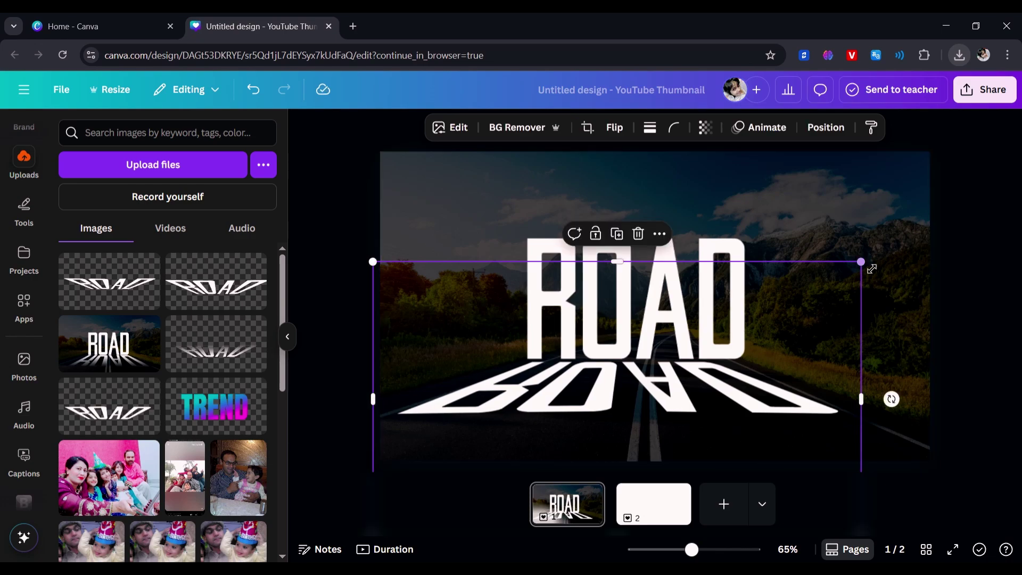
# Enlarge the flipped ROAD image in small increments and realign it so its letters line up beneath the upright text.
pyautogui.moveTo(872, 267); pyautogui.dragTo(899, 256)
pyautogui.moveTo(744, 359); pyautogui.dragTo(736, 368)
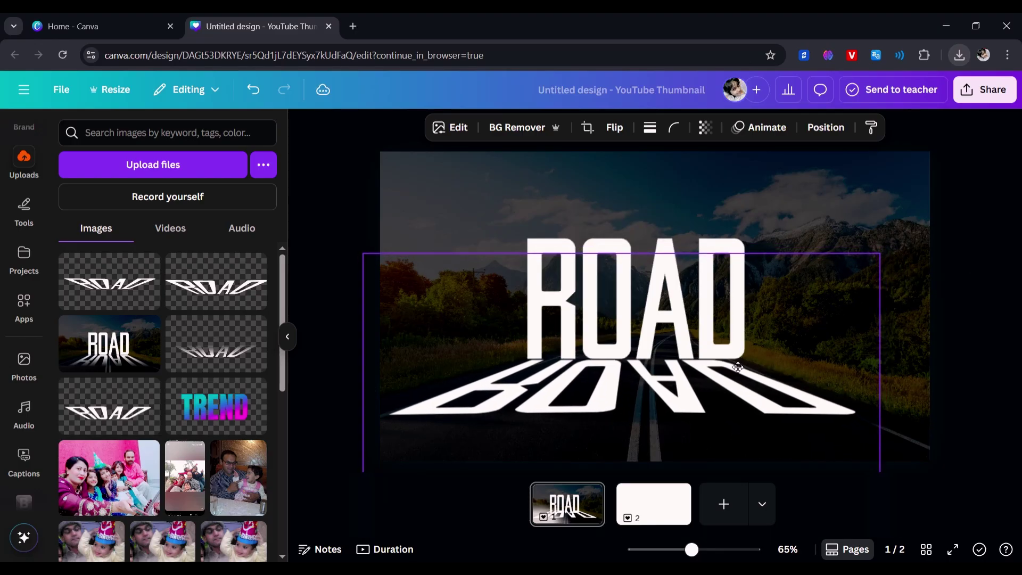
pyautogui.moveTo(880, 253); pyautogui.dragTo(899, 243)
pyautogui.moveTo(727, 314)
pyautogui.mouseDown()
pyautogui.moveTo(721, 326)
pyautogui.moveTo(730, 320)
pyautogui.mouseUp()
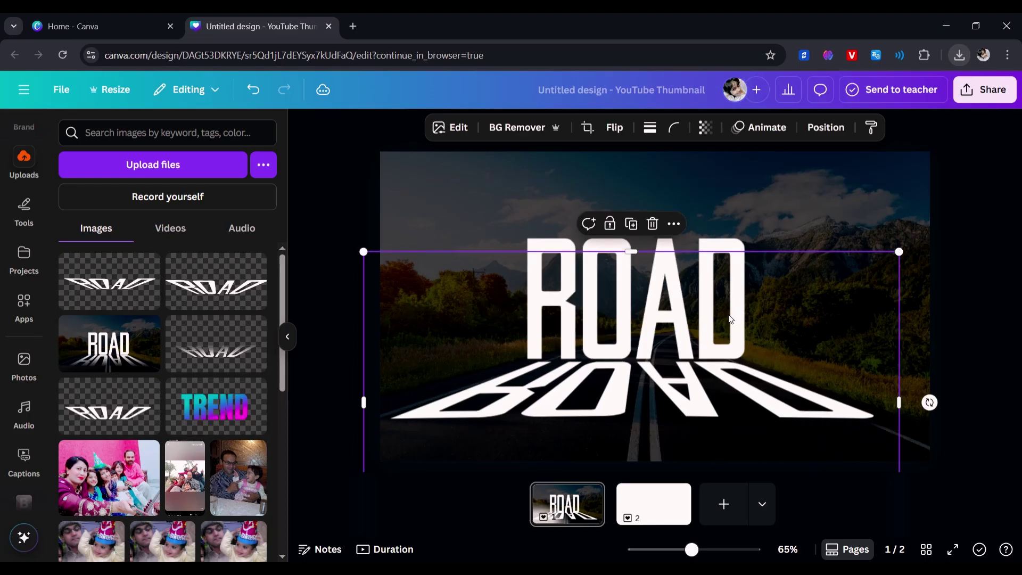
pyautogui.moveTo(364, 252); pyautogui.dragTo(348, 243)
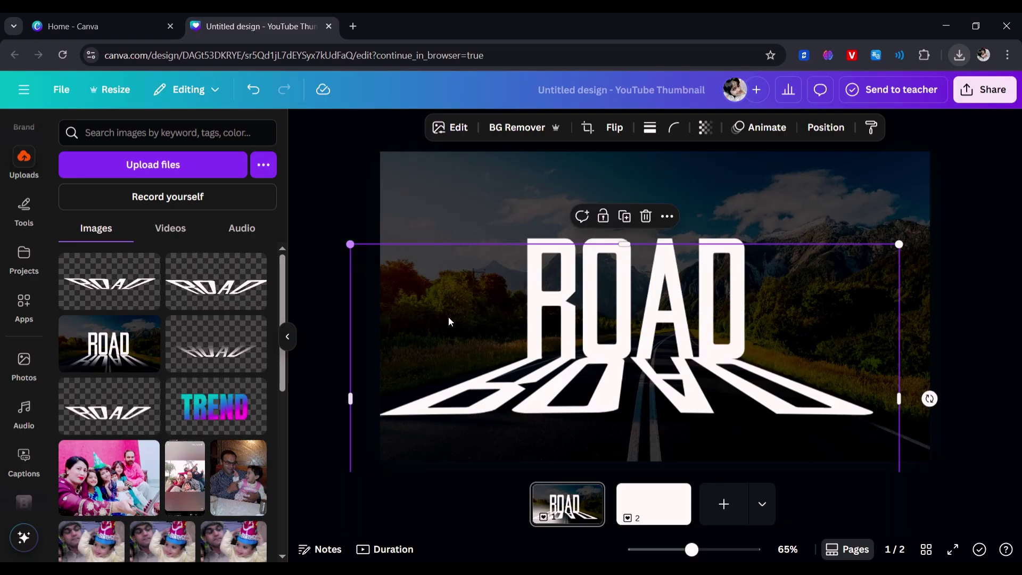
pyautogui.moveTo(545, 343)
pyautogui.mouseDown()
pyautogui.moveTo(554, 356)
pyautogui.moveTo(543, 347)
pyautogui.mouseUp()
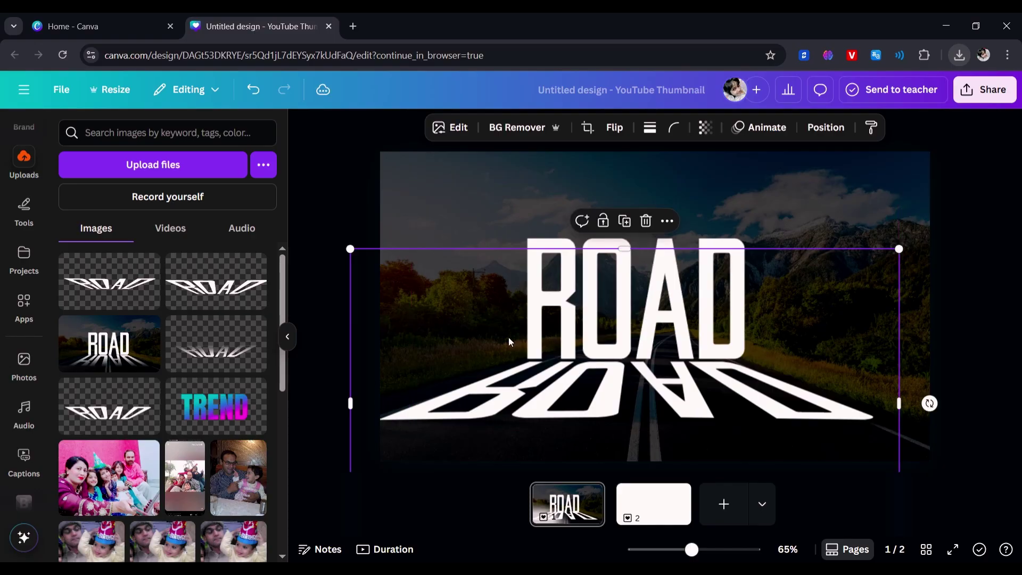
pyautogui.click(316, 292)
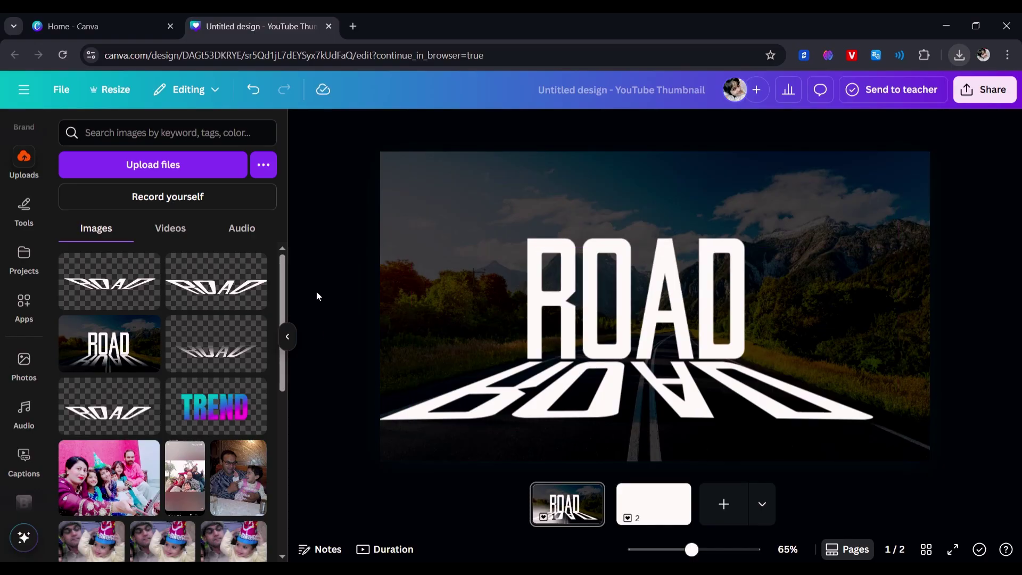
# Search the apps for IMAGE BLENDER and open Image Blender for the flipped ROAD image.
pyautogui.click(490, 412)
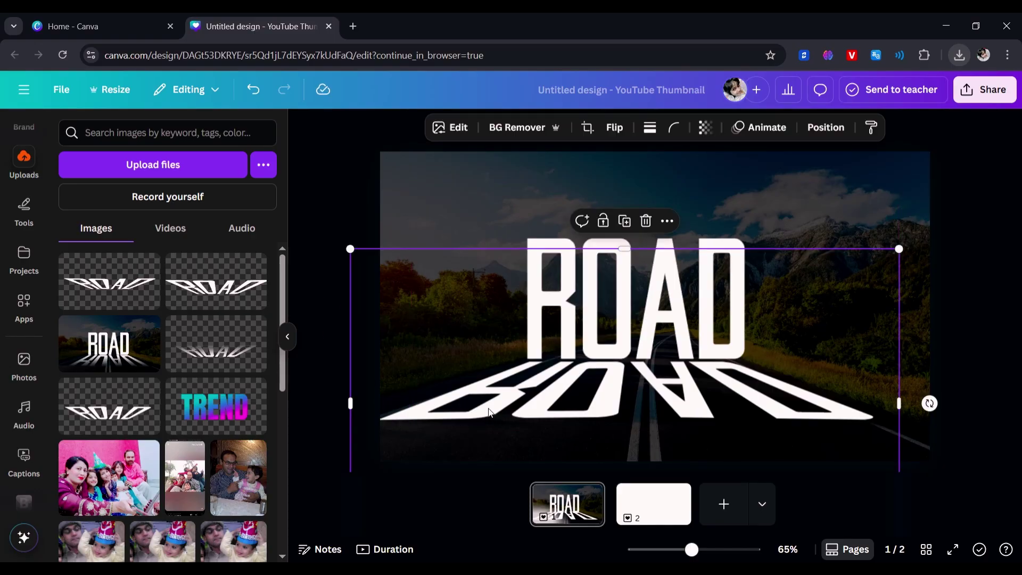
pyautogui.click(22, 303)
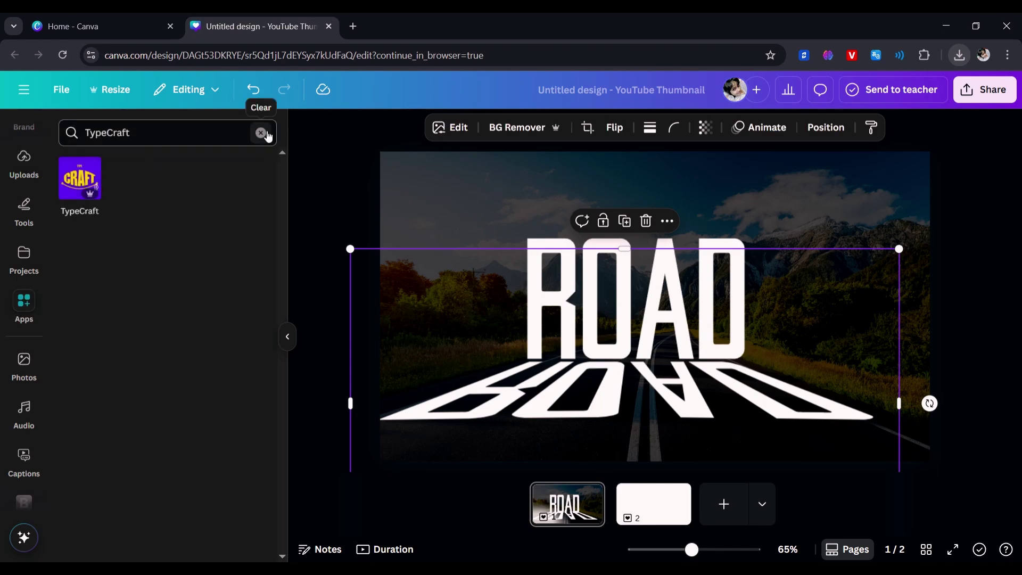
pyautogui.click(260, 133)
pyautogui.write('IMAG')
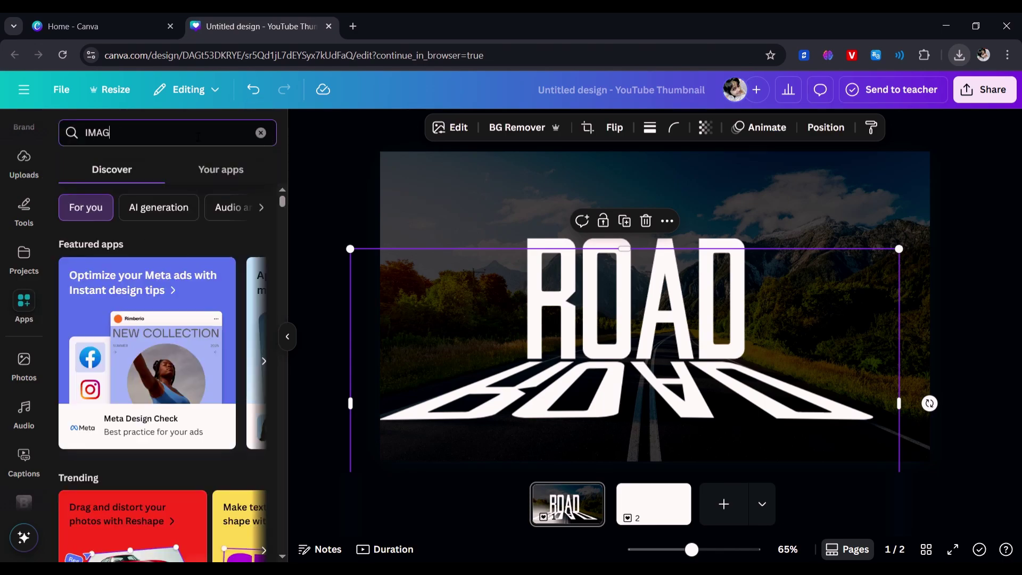
pyautogui.write('E B')
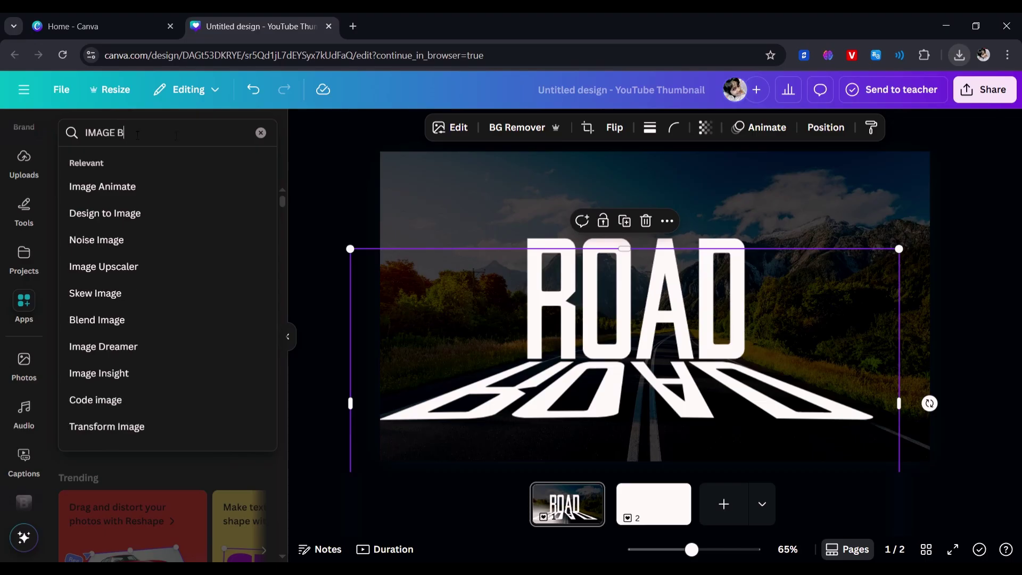
pyautogui.write('LENDE')
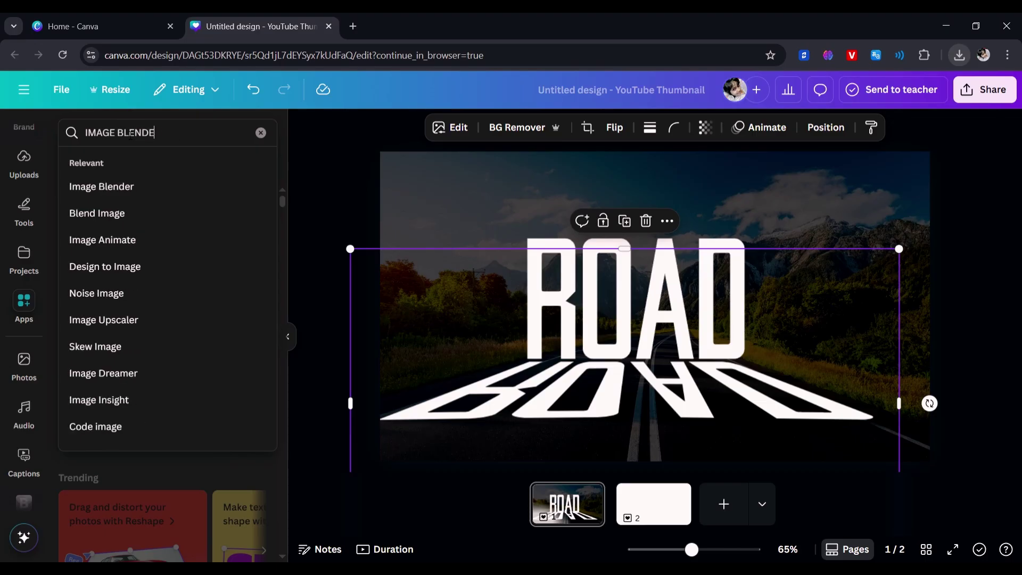
pyautogui.write('R')
pyautogui.press('Return')
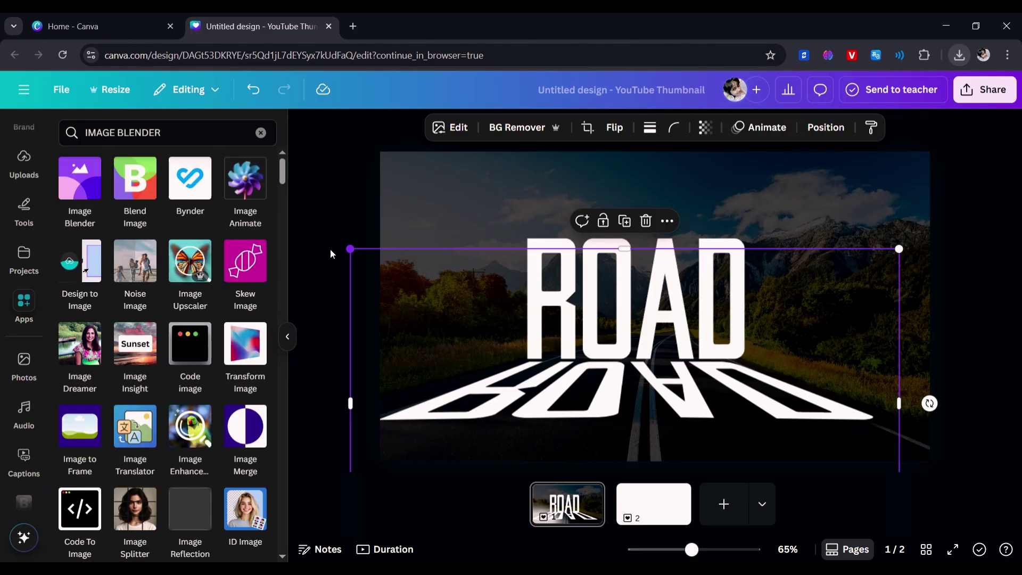
pyautogui.click(80, 182)
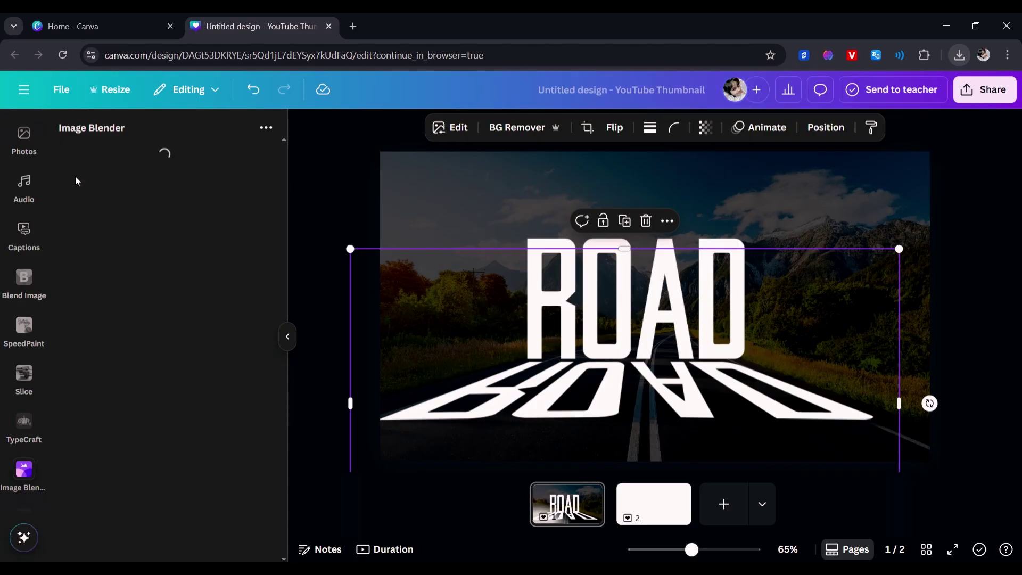
# Apply a Linear blend at strength 0 to the flipped ROAD image, fading from the upright text's base toward its outer edge, and save it.
pyautogui.click(85, 228)
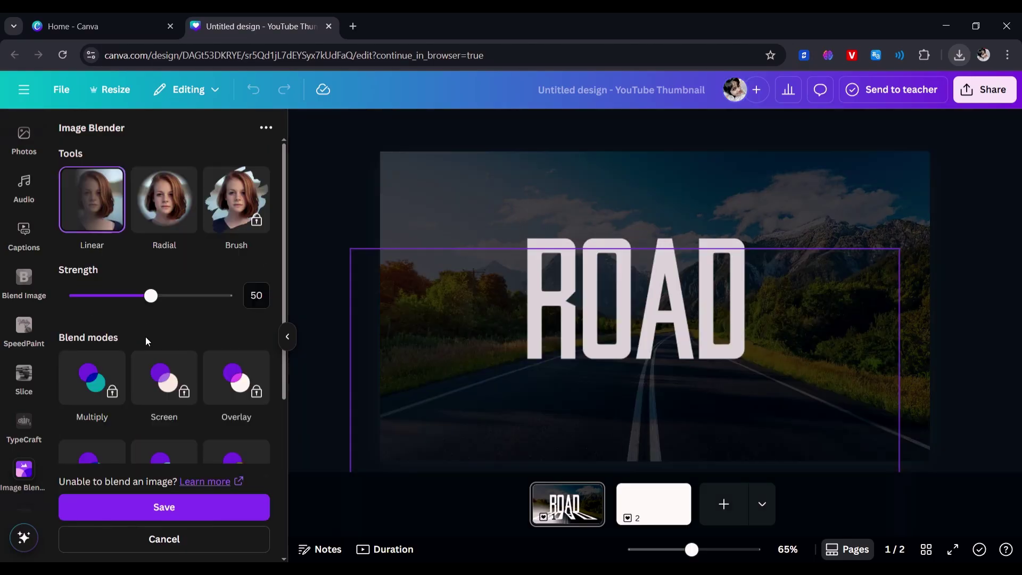
pyautogui.moveTo(152, 301); pyautogui.dragTo(75, 298)
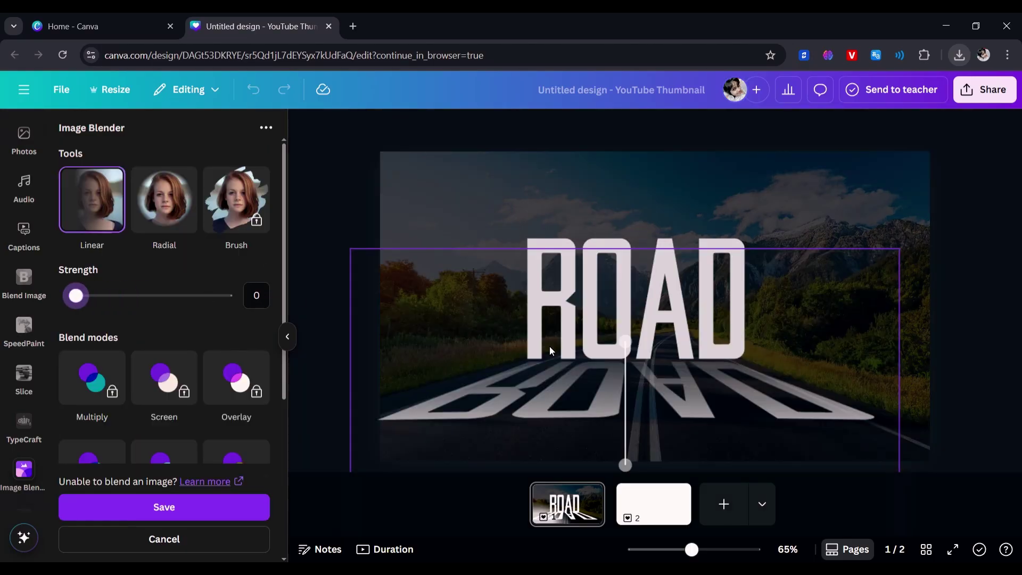
pyautogui.moveTo(632, 472); pyautogui.dragTo(594, 429)
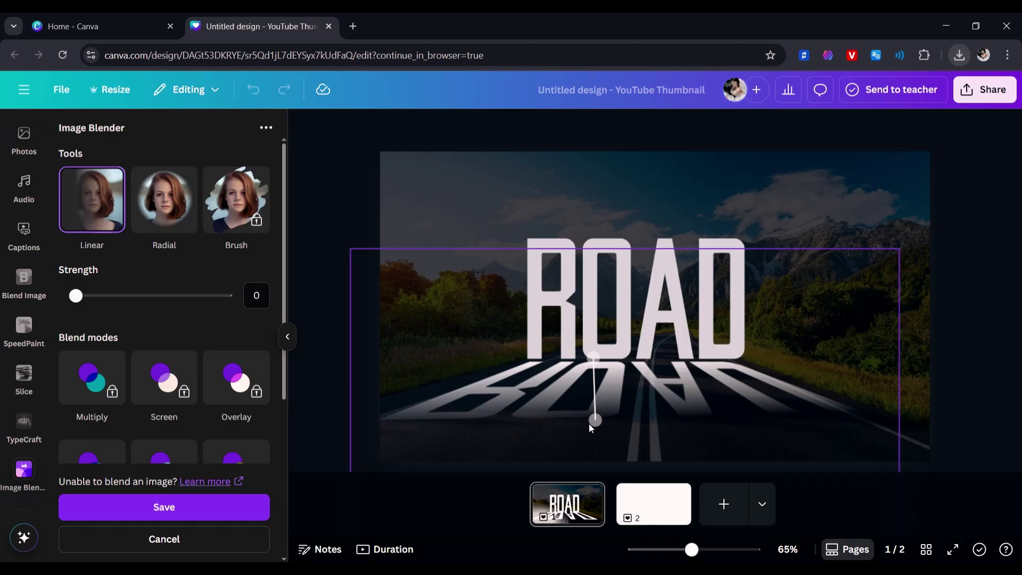
pyautogui.moveTo(601, 427); pyautogui.dragTo(593, 430)
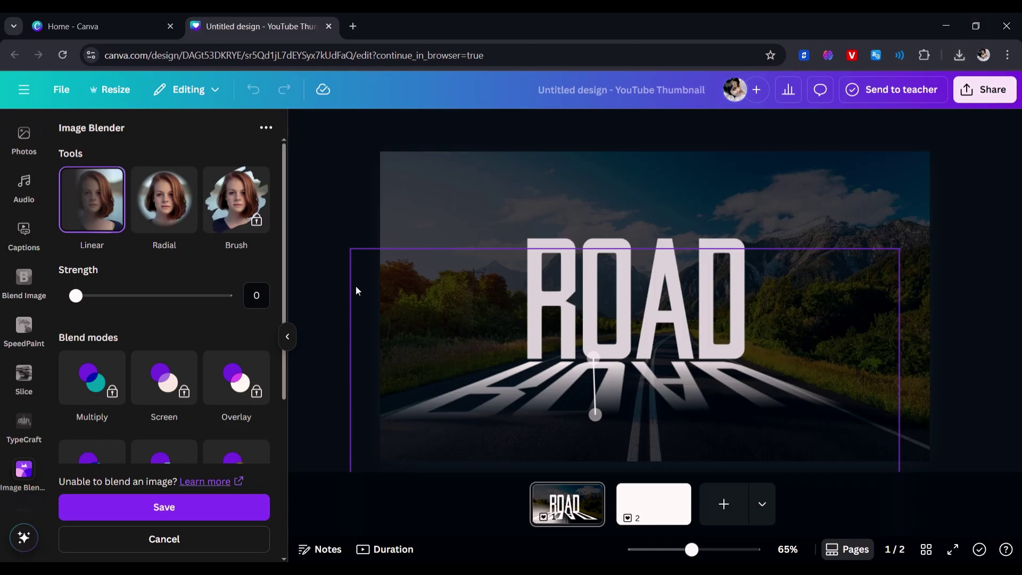
pyautogui.click(205, 506)
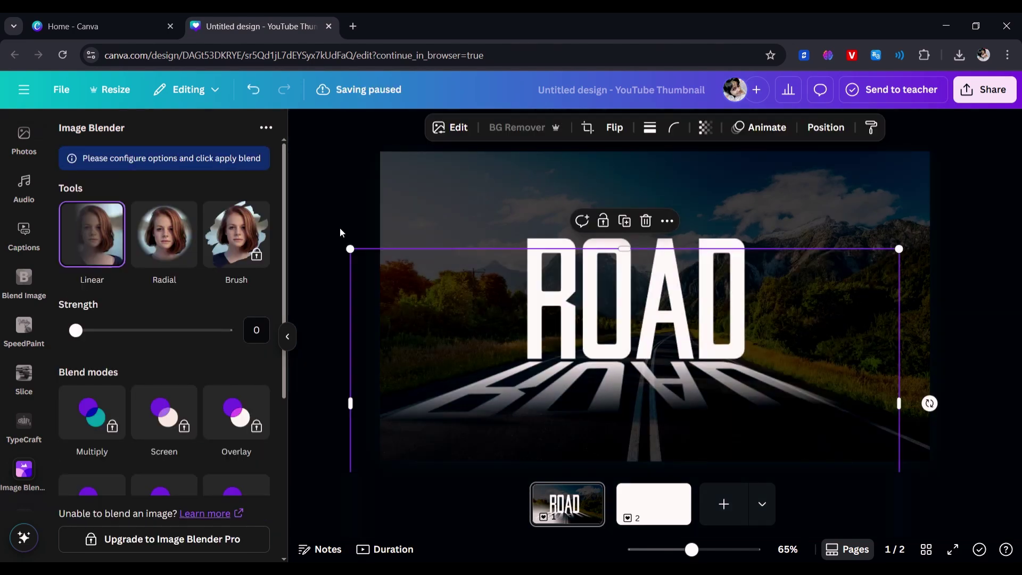
# Open the Blend Image app.
pyautogui.scroll(-3, 19, 481)
pyautogui.scroll(-2, 19, 482)
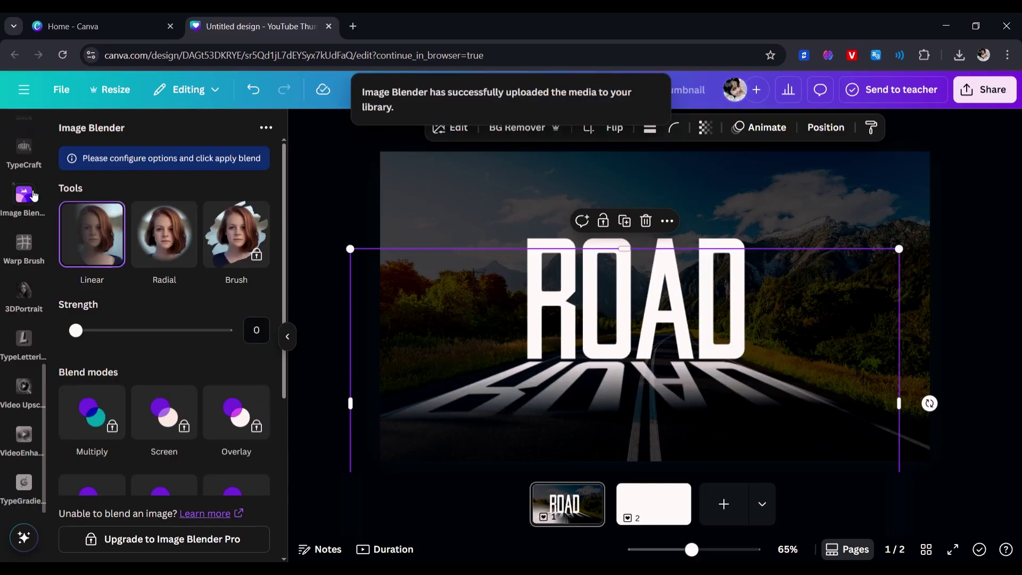
pyautogui.scroll(5, 20, 280)
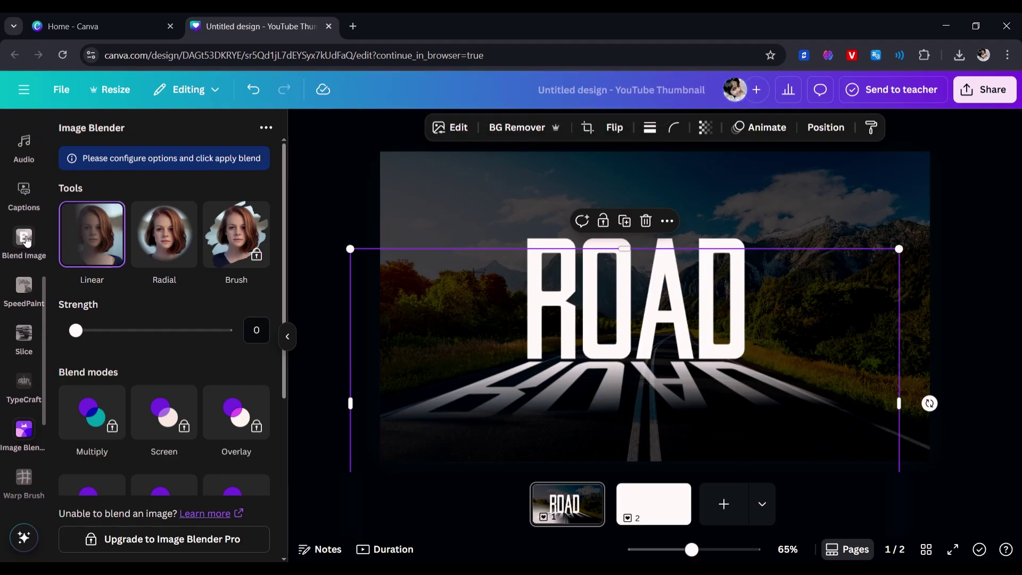
pyautogui.click(24, 238)
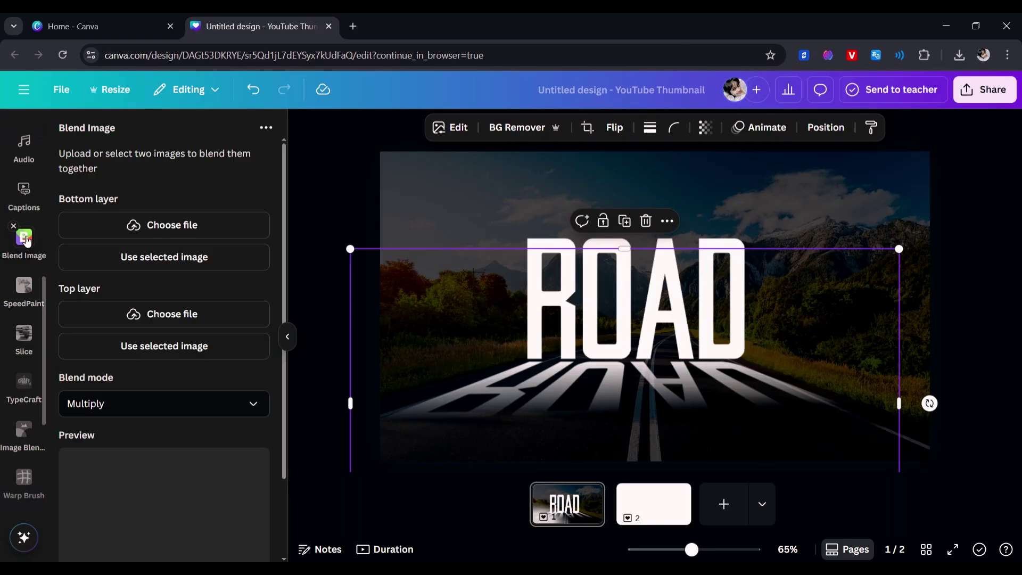
# Download only page 1 of the design as a PNG.
pyautogui.click(499, 208)
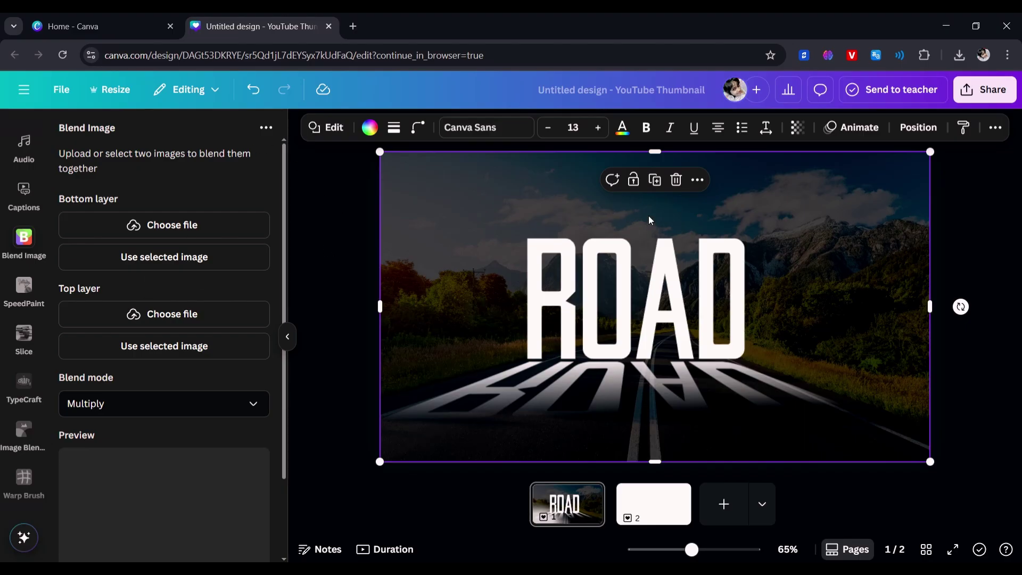
pyautogui.click(987, 88)
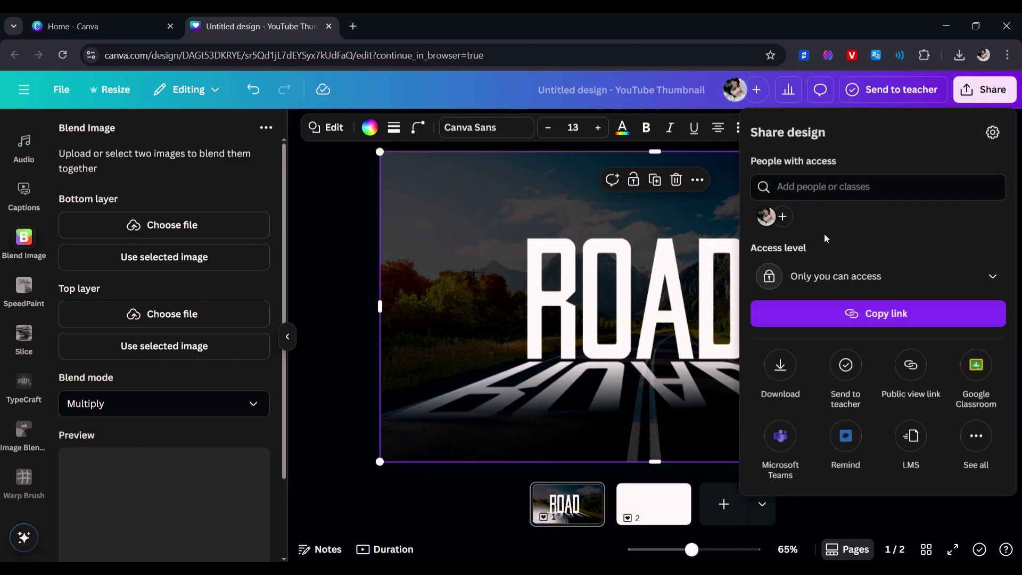
pyautogui.click(780, 365)
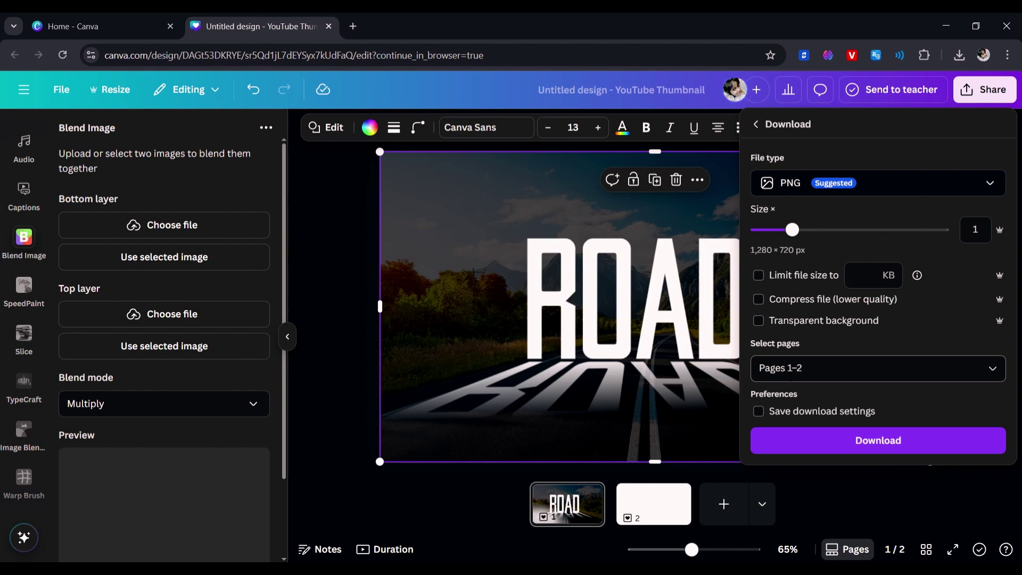
pyautogui.click(791, 374)
pyautogui.click(769, 289)
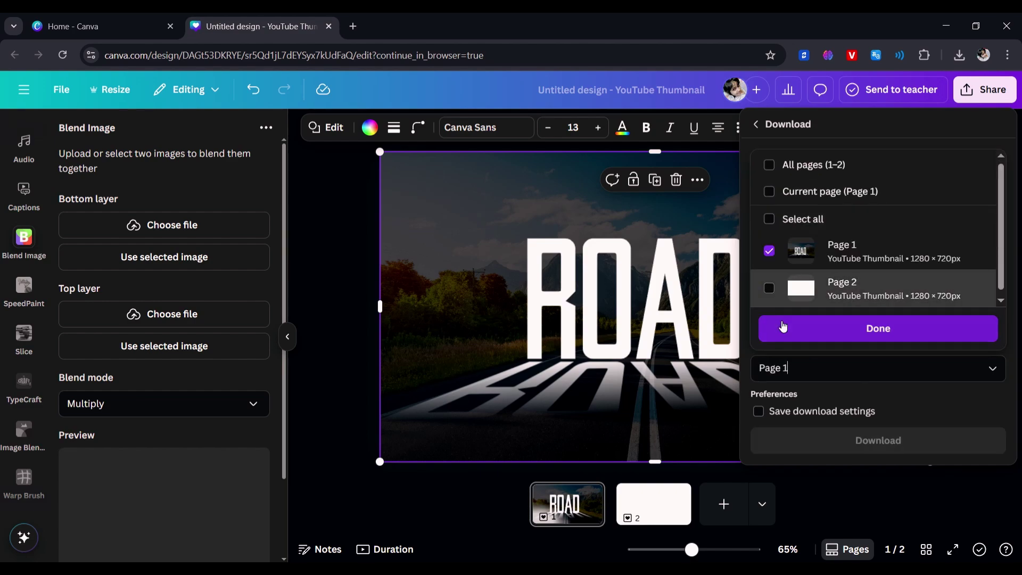
pyautogui.click(782, 326)
pyautogui.click(775, 446)
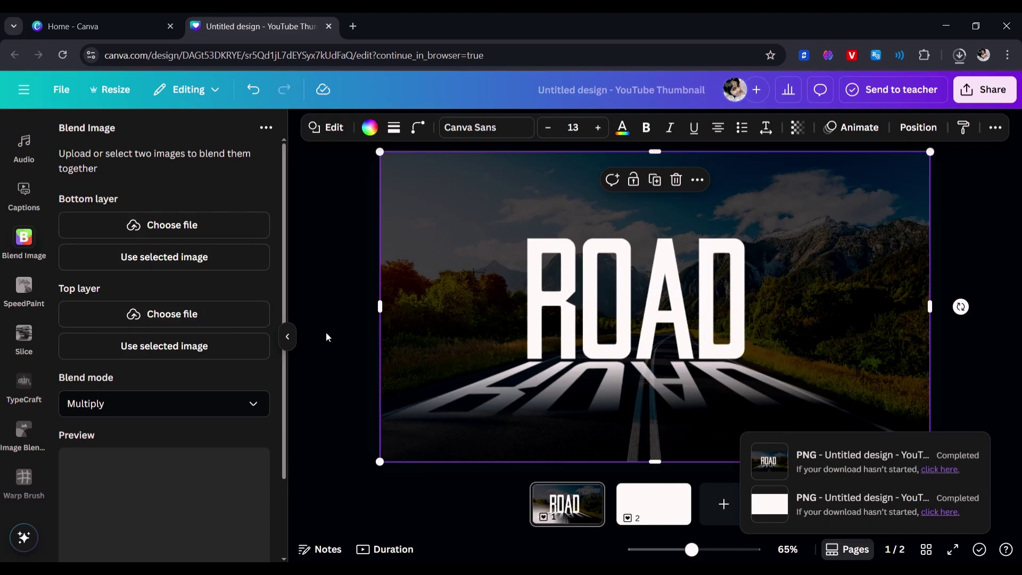
# Paste the exported ROAD composition onto page 2 and move it toward the page's upper-left area.
pyautogui.click(656, 515)
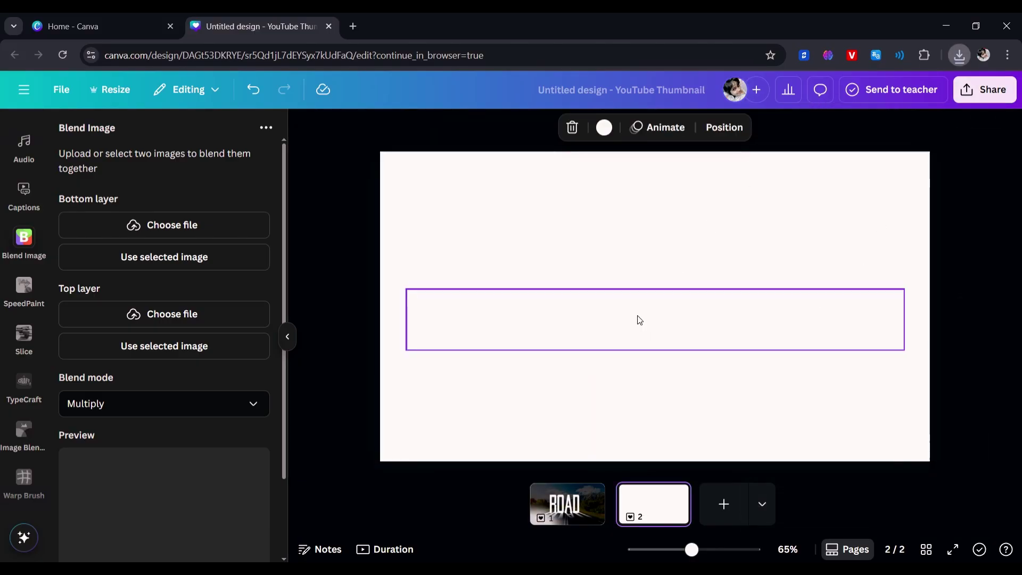
pyautogui.hotkey('ctrl', 'v')
pyautogui.moveTo(637, 316); pyautogui.dragTo(580, 280)
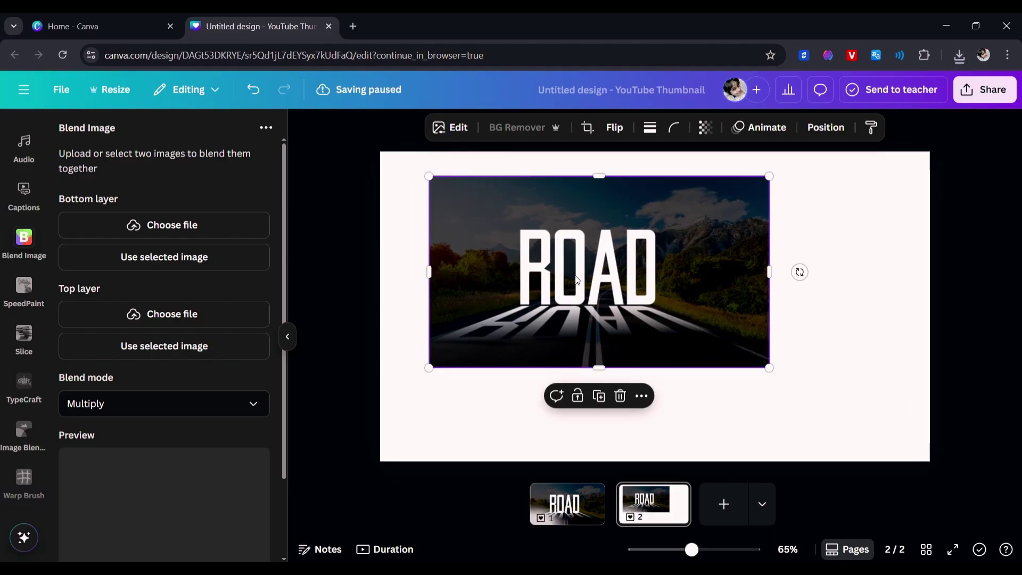
pyautogui.click(827, 319)
pyautogui.press('Escape')
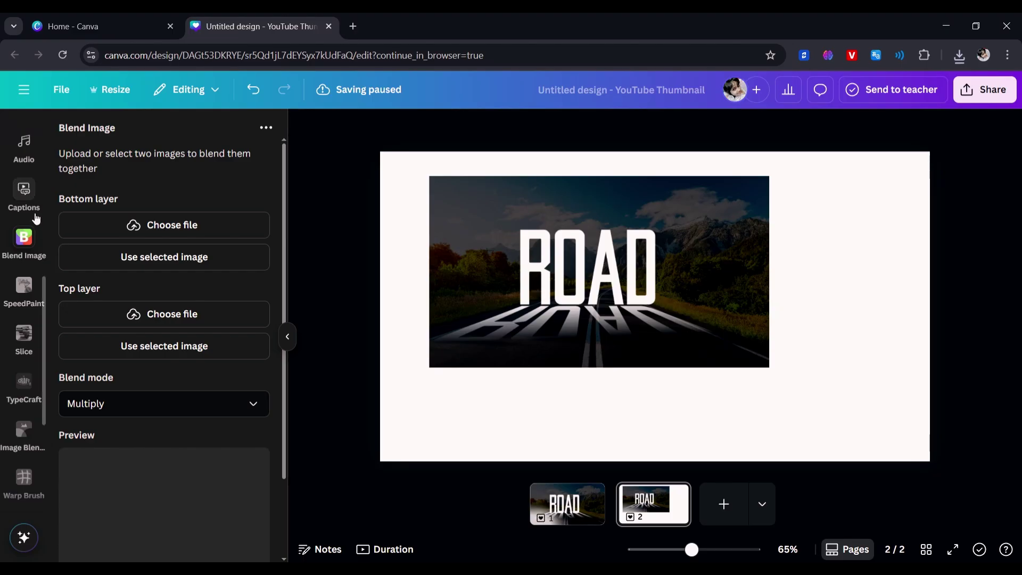
# Add the recently used original road photo to page 2, in the lower-right area partly over the ROAD composition.
pyautogui.scroll(5, 26, 239)
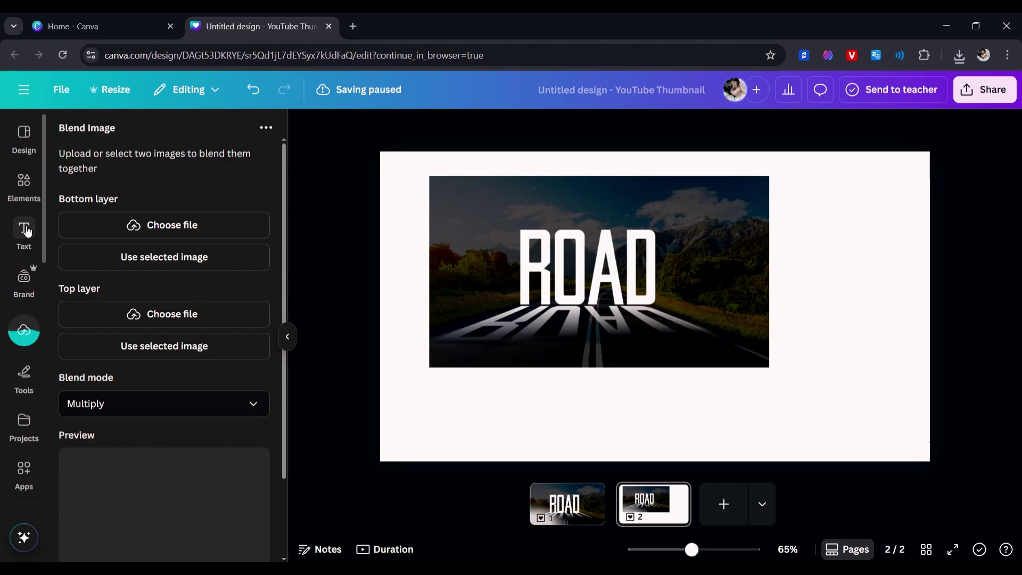
pyautogui.click(24, 198)
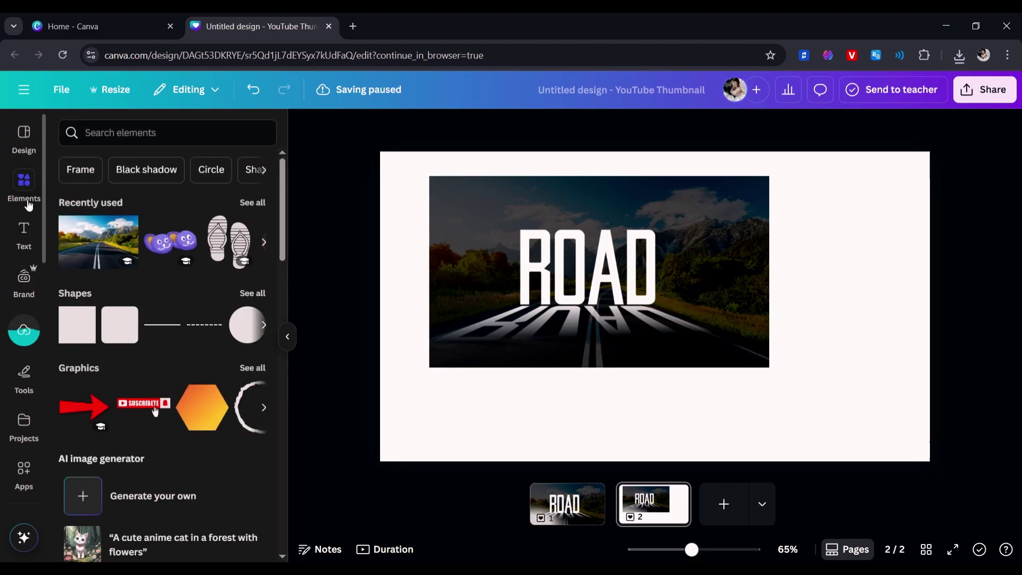
pyautogui.moveTo(93, 242); pyautogui.dragTo(665, 333)
pyautogui.moveTo(722, 362); pyautogui.dragTo(665, 257)
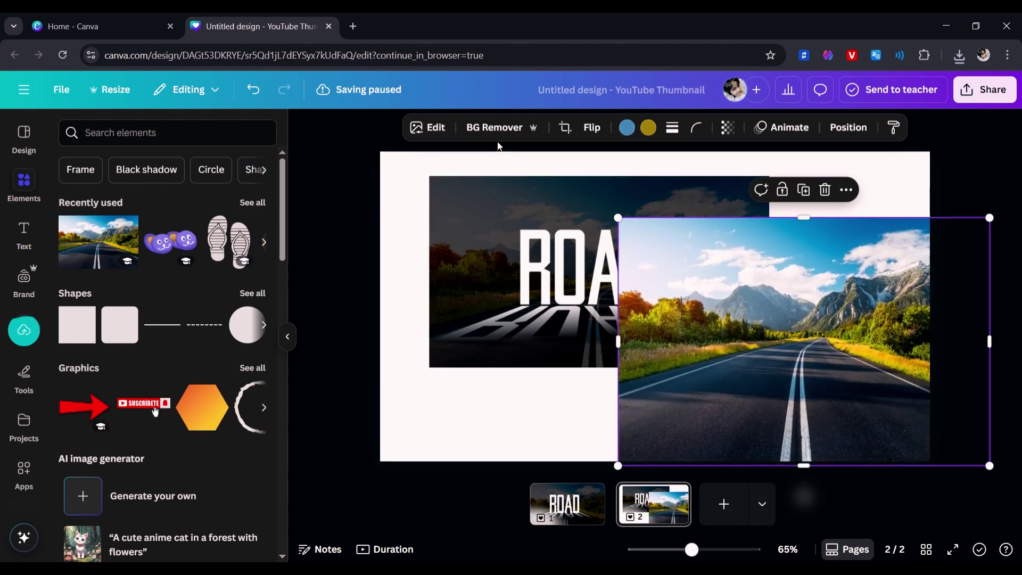
# Open Blend Image and assign the ROAD composition as top layer and the original road photo as bottom layer, with Multiply mode.
pyautogui.scroll(-2, 32, 410)
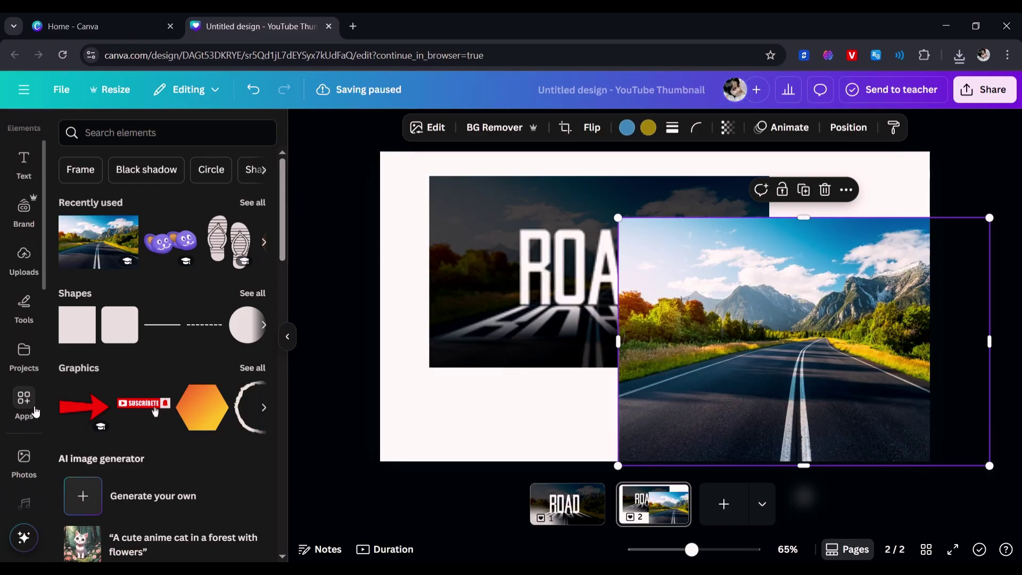
pyautogui.click(34, 409)
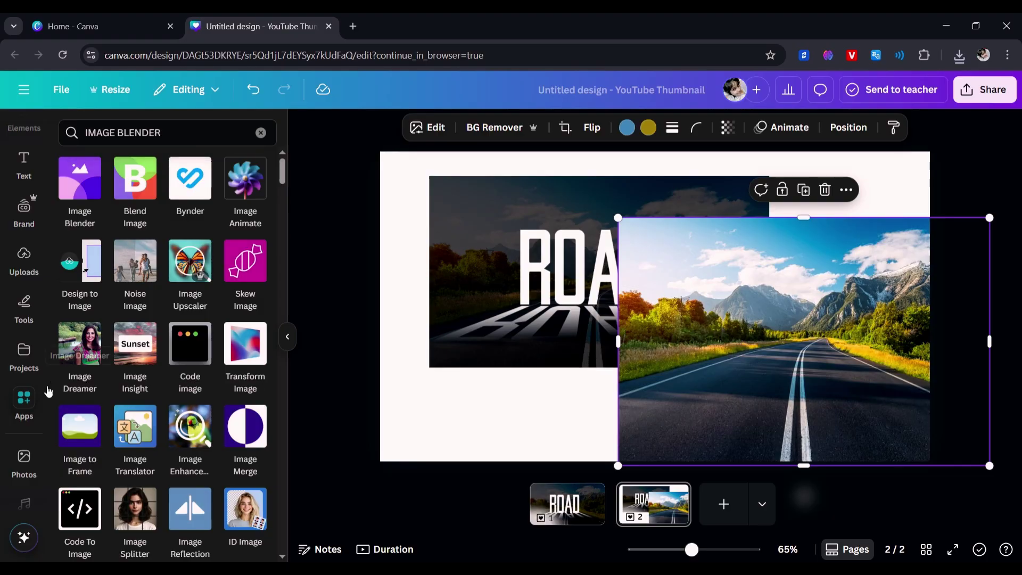
pyautogui.click(136, 198)
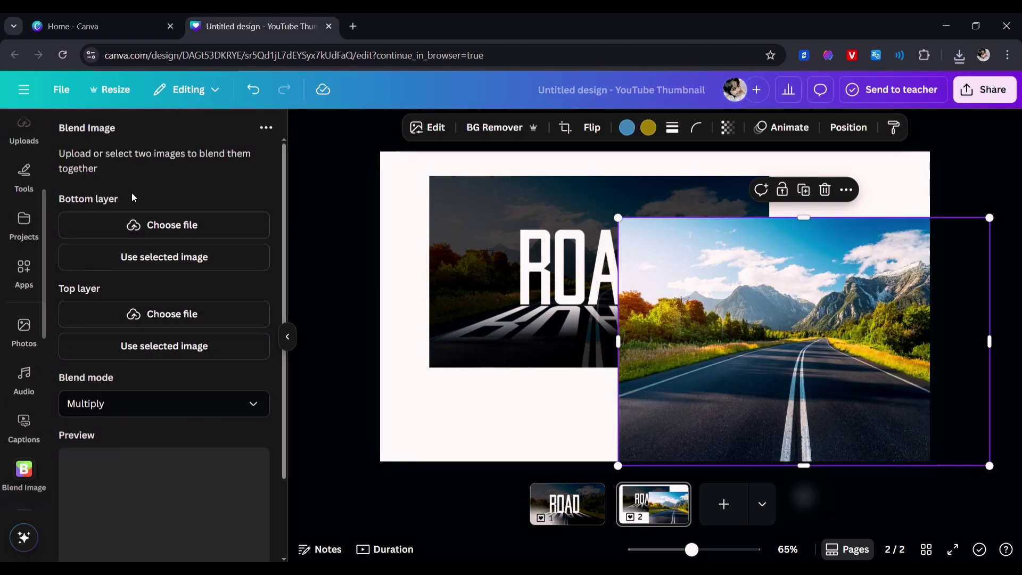
pyautogui.click(479, 308)
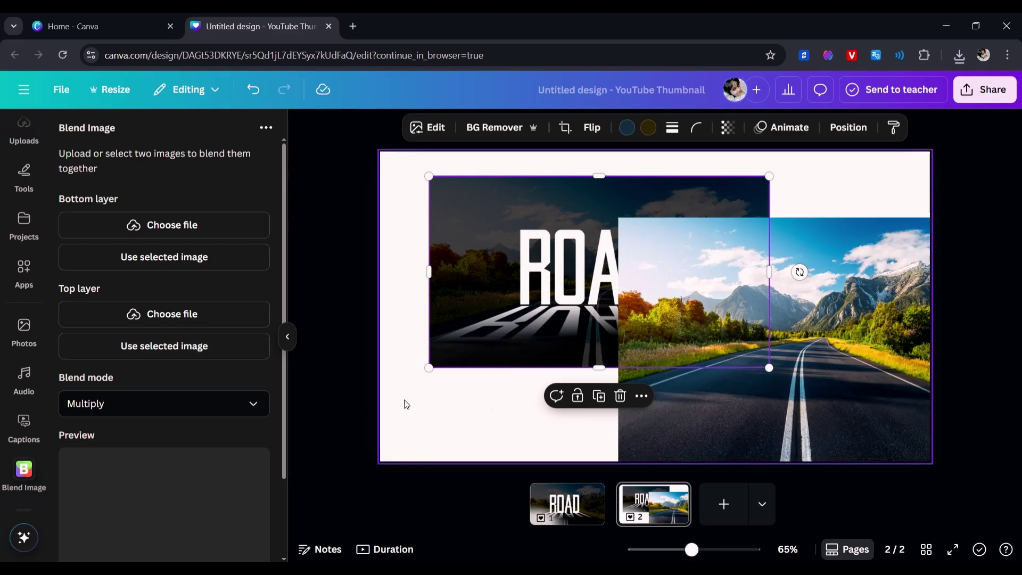
pyautogui.click(799, 391)
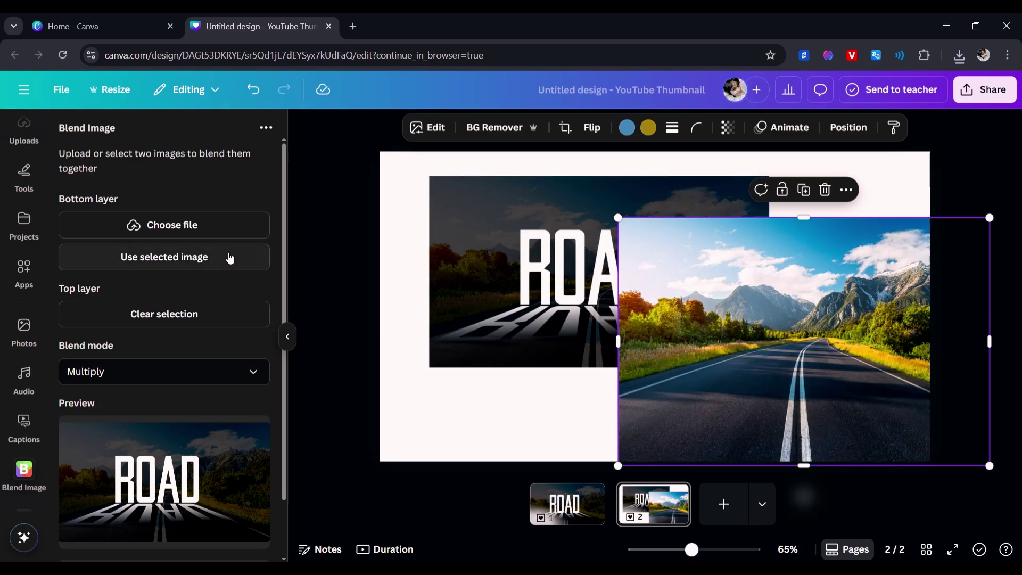
pyautogui.click(194, 258)
pyautogui.scroll(-2, 196, 394)
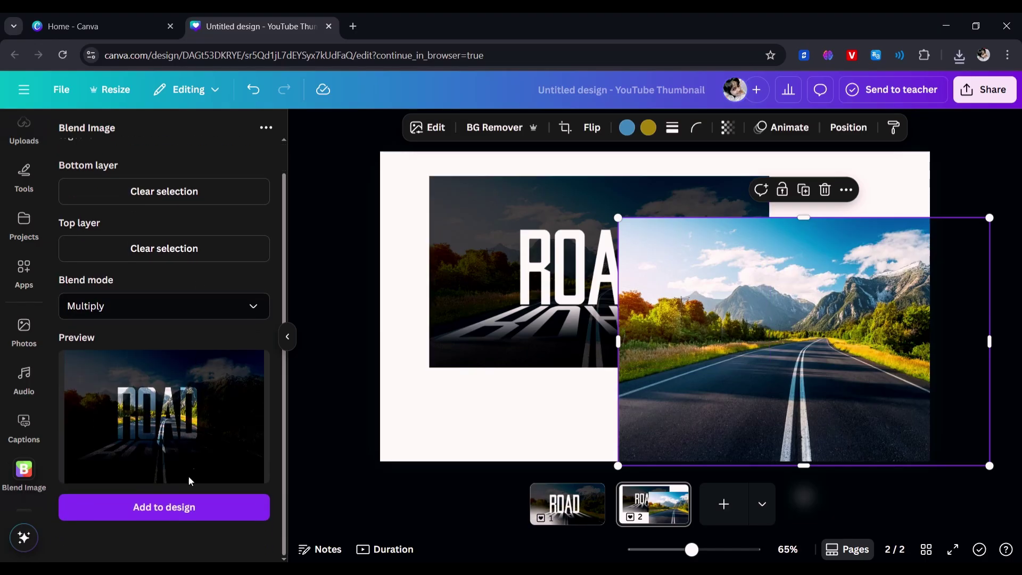
# Add the Multiply blend to the design and enlarge it from the upper-left corner of page 2.
pyautogui.click(186, 513)
pyautogui.moveTo(660, 354); pyautogui.dragTo(485, 264)
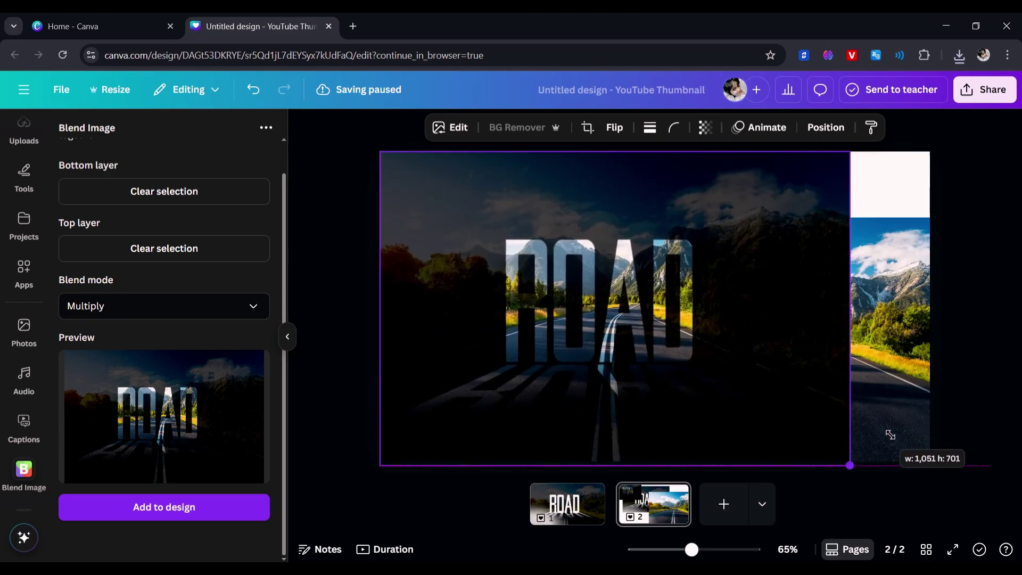